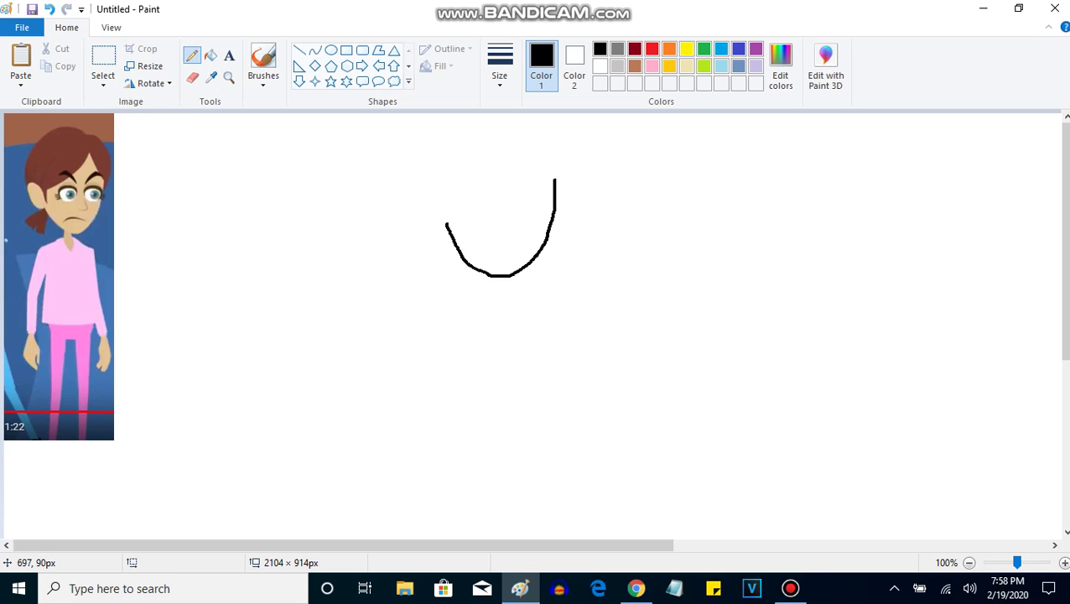
# Draw the pointed hairline and the ear to complete the face outline, erasing the stray line where the ear meets the jaw.
pyautogui.moveTo(551, 179)
pyautogui.mouseDown()
pyautogui.moveTo(518, 143)
pyautogui.moveTo(490, 166)
pyautogui.moveTo(451, 172)
pyautogui.mouseUp()
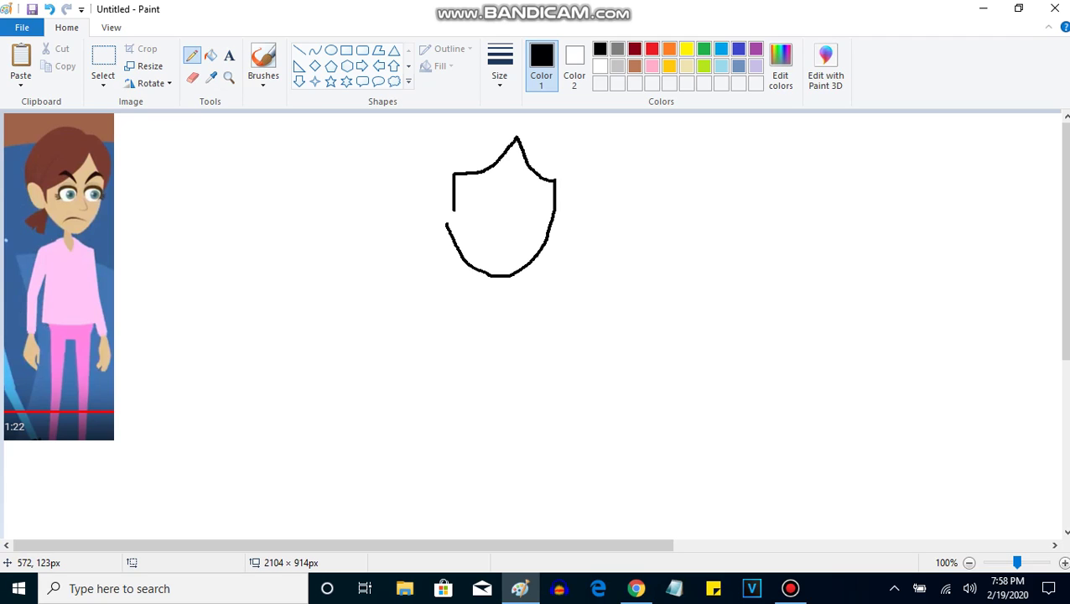
pyautogui.moveTo(454, 216)
pyautogui.mouseDown()
pyautogui.moveTo(423, 195)
pyautogui.moveTo(418, 211)
pyautogui.moveTo(451, 240)
pyautogui.mouseUp()
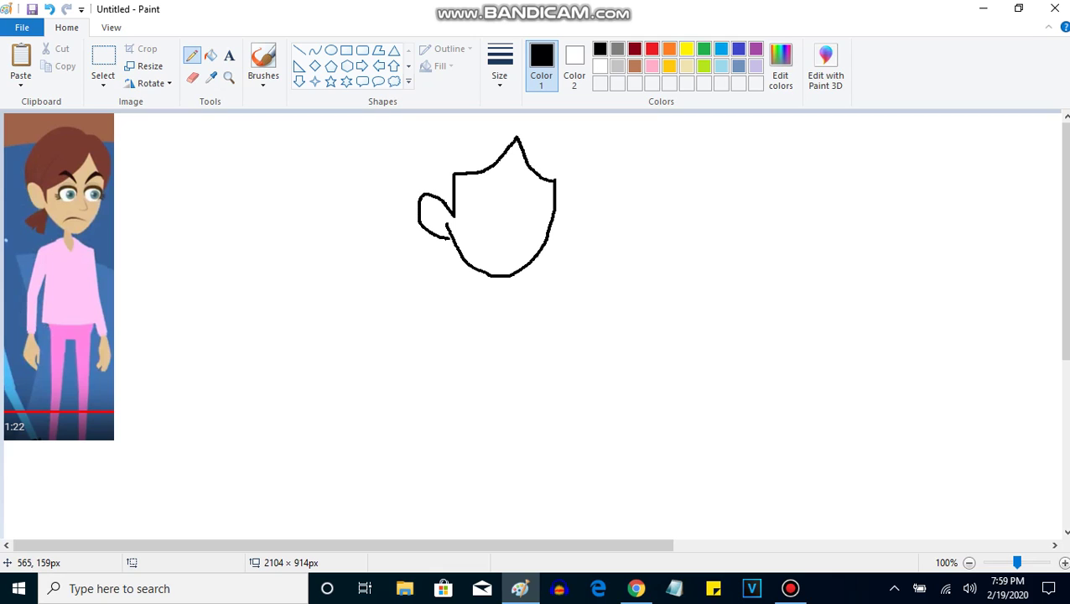
pyautogui.click(192, 77)
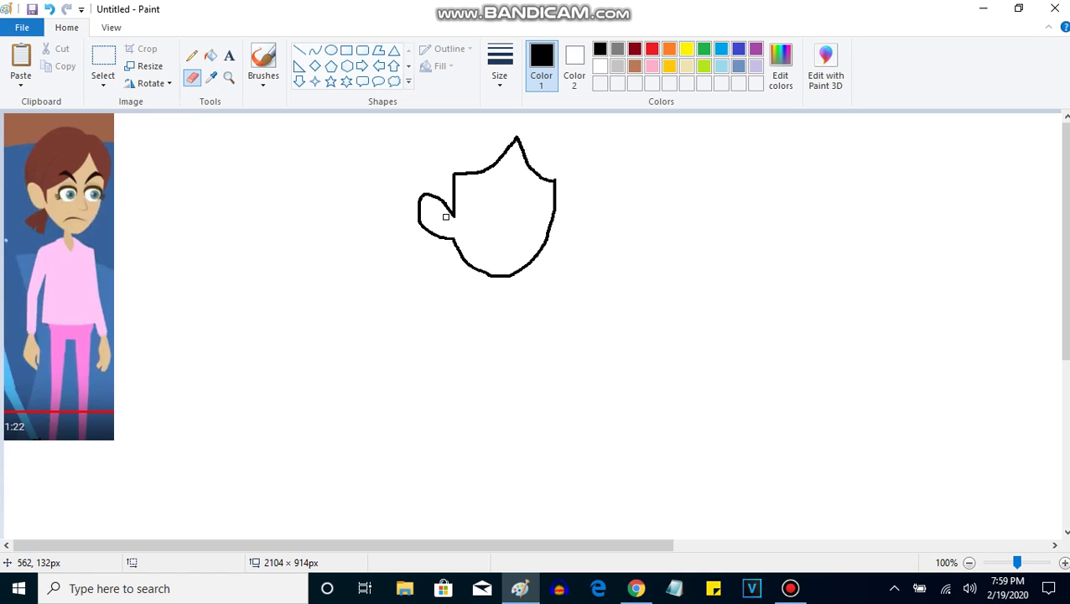
# Draw the outer hair outline around the head and a small jagged ponytail below the ear.
pyautogui.click(191, 54)
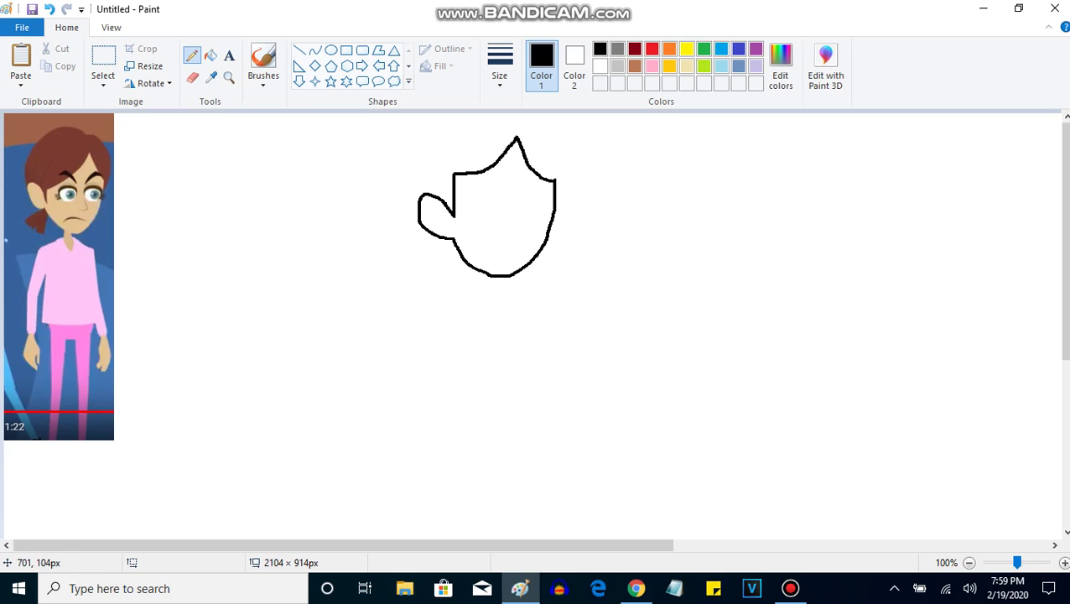
pyautogui.moveTo(558, 195)
pyautogui.mouseDown()
pyautogui.moveTo(561, 140)
pyautogui.moveTo(501, 123)
pyautogui.moveTo(418, 137)
pyautogui.moveTo(419, 175)
pyautogui.mouseUp()
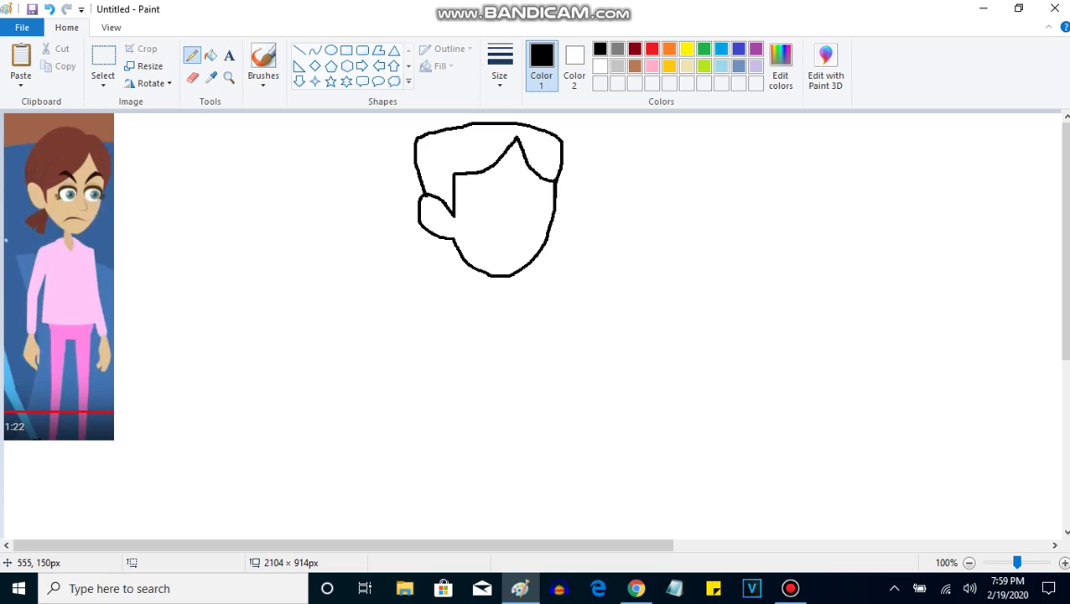
pyautogui.moveTo(448, 241); pyautogui.dragTo(396, 267)
pyautogui.hotkey('ctrl', 'z')
pyautogui.click(192, 76)
pyautogui.click(192, 55)
pyautogui.moveTo(453, 240)
pyautogui.mouseDown()
pyautogui.moveTo(412, 260)
pyautogui.moveTo(430, 277)
pyautogui.moveTo(438, 268)
pyautogui.moveTo(438, 282)
pyautogui.moveTo(460, 286)
pyautogui.moveTo(459, 258)
pyautogui.mouseUp()
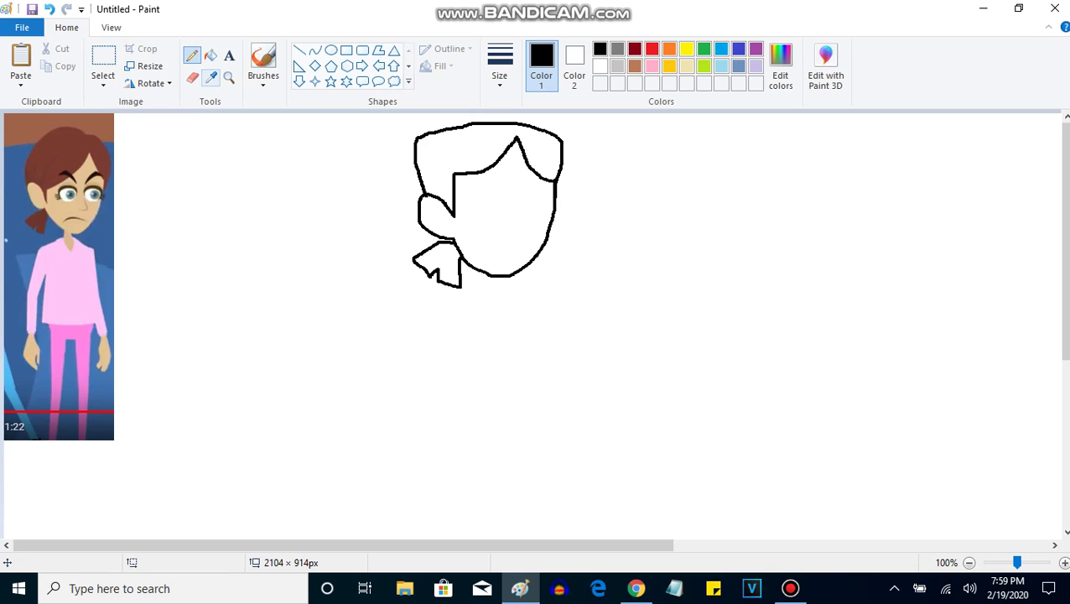
# Draw two thick, angry eyebrows slanting toward the middle of the face, just below the hairline.
pyautogui.click(228, 77)
pyautogui.click(360, 218)
pyautogui.click(527, 256)
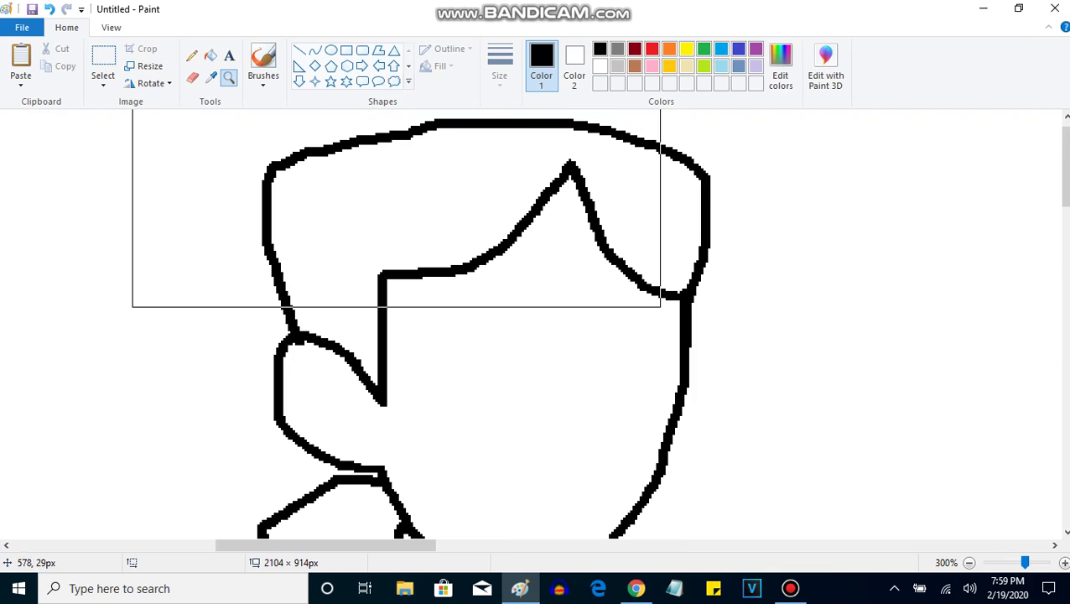
pyautogui.click(192, 55)
pyautogui.moveTo(436, 262)
pyautogui.mouseDown()
pyautogui.moveTo(504, 310)
pyautogui.moveTo(429, 275)
pyautogui.moveTo(454, 281)
pyautogui.mouseUp()
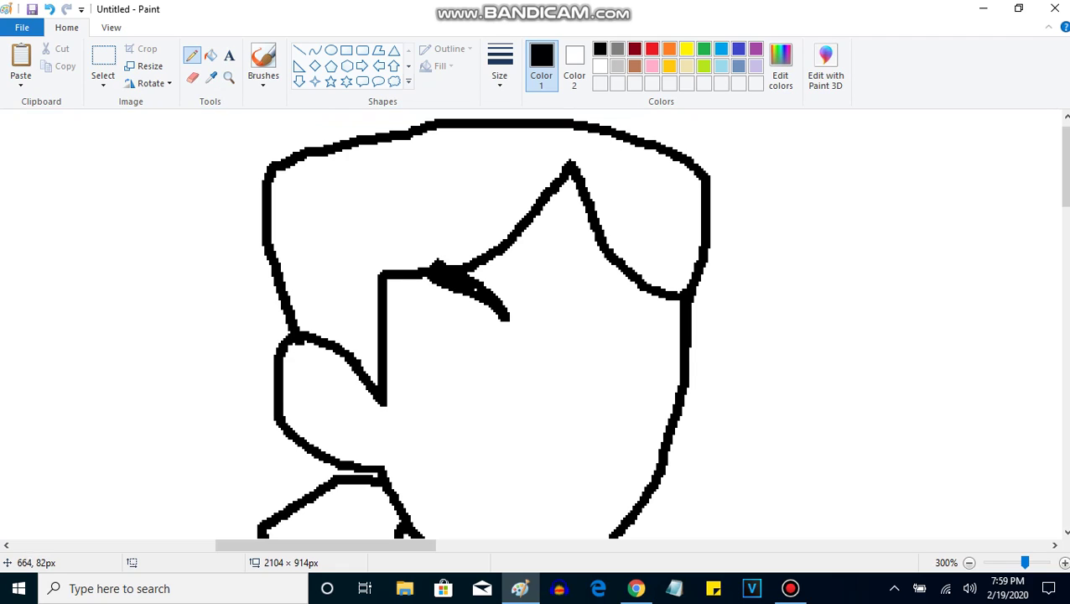
pyautogui.moveTo(635, 266)
pyautogui.mouseDown()
pyautogui.moveTo(579, 302)
pyautogui.moveTo(617, 267)
pyautogui.mouseUp()
pyautogui.moveTo(574, 298); pyautogui.dragTo(566, 309)
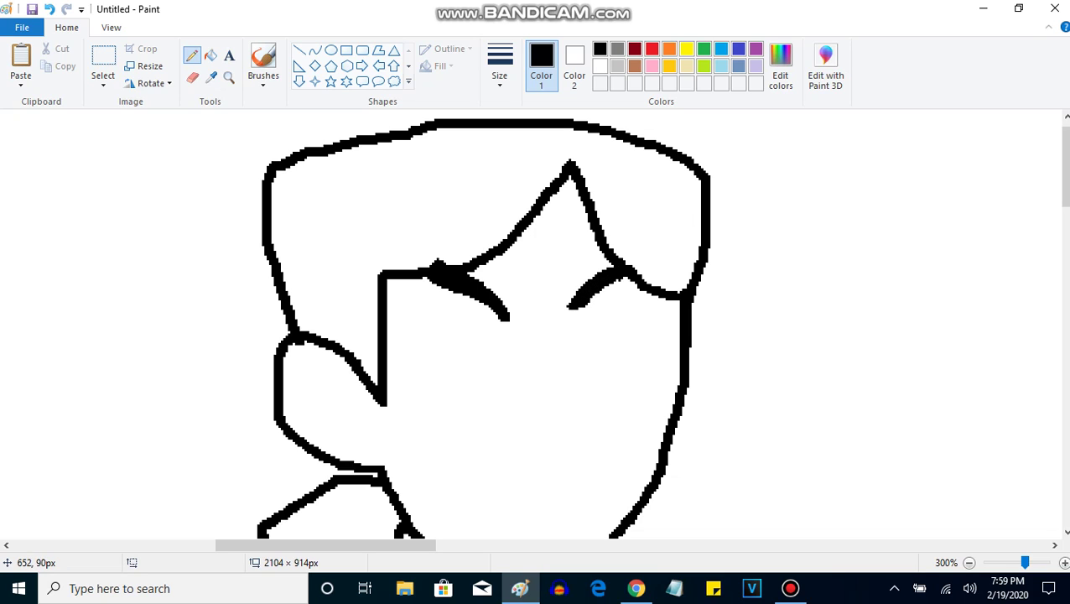
# Copy the eye area of the reference character and place the copy beside the drawn head.
pyautogui.click(103, 57)
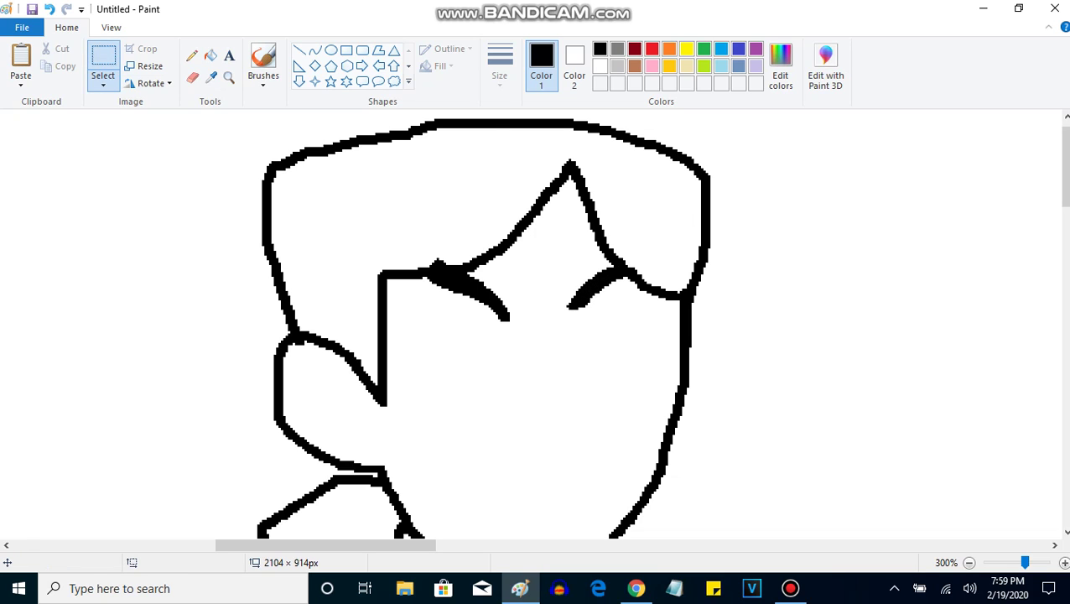
pyautogui.click(229, 78)
pyautogui.rightClick(247, 277)
pyautogui.rightClick(243, 272)
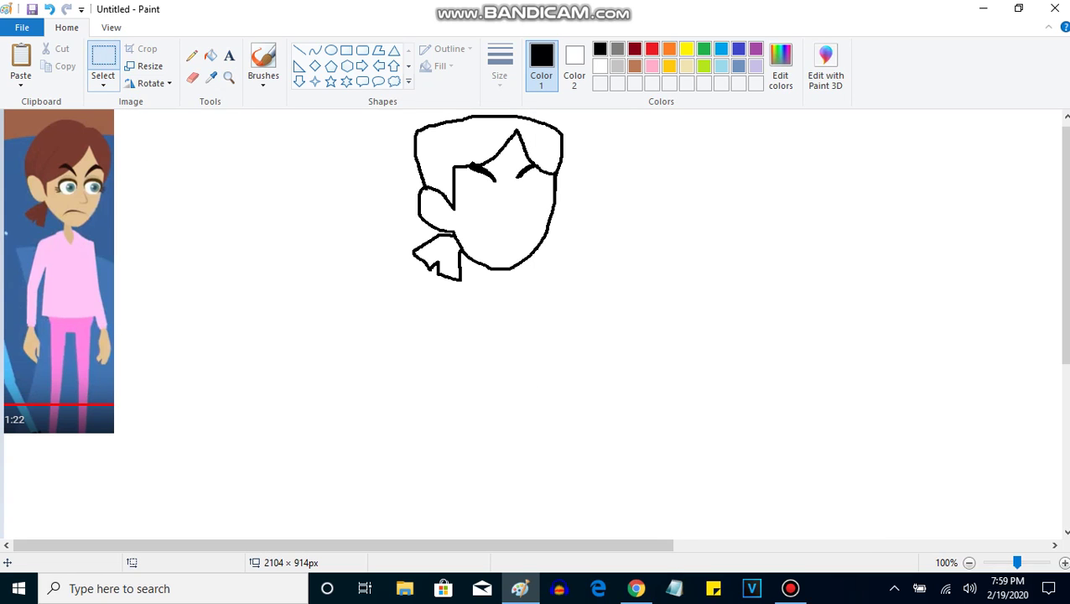
pyautogui.click(103, 79)
pyautogui.click(71, 120)
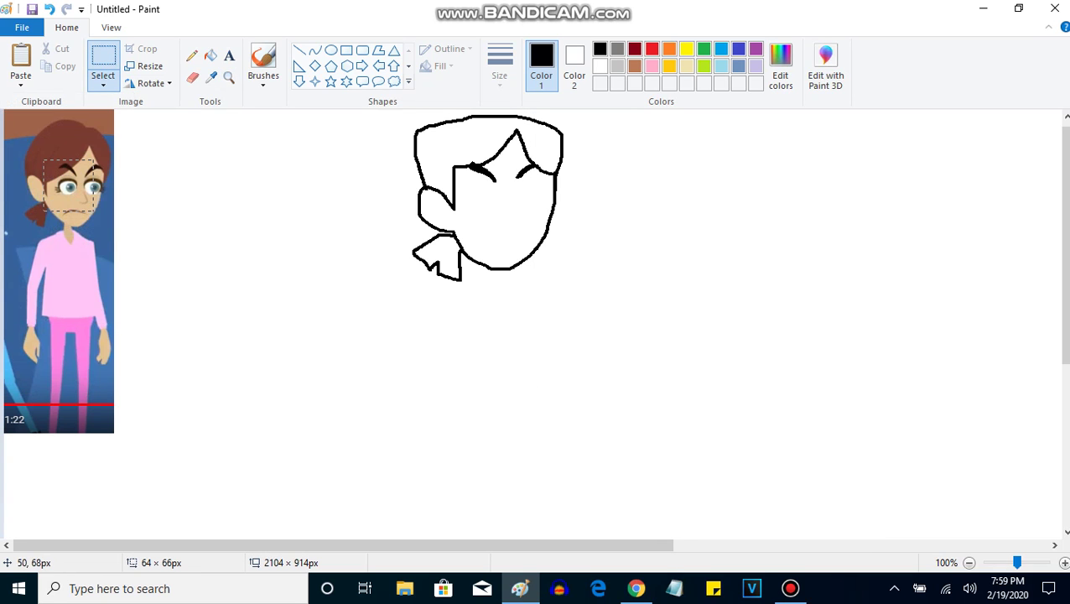
pyautogui.moveTo(44, 160); pyautogui.dragTo(87, 205)
pyautogui.press('Delete')
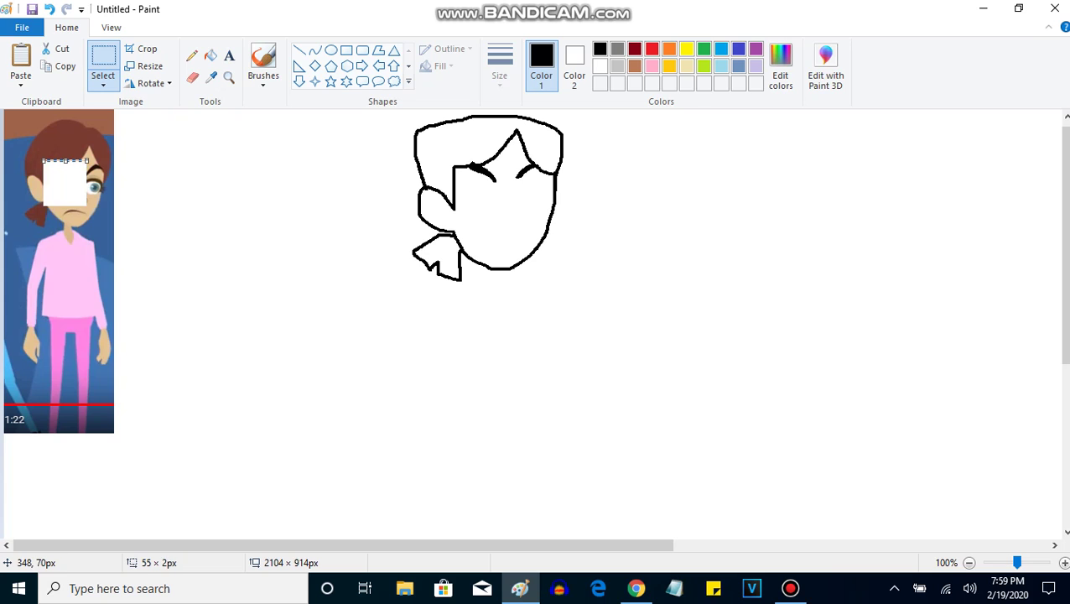
pyautogui.hotkey('ctrl', 'z')
pyautogui.click(46, 173)
pyautogui.moveTo(40, 164)
pyautogui.mouseDown()
pyautogui.moveTo(89, 215)
pyautogui.moveTo(498, 195)
pyautogui.moveTo(360, 167)
pyautogui.mouseUp()
# Try to draw both eyes beneath the eyebrows, with lashes and a dark pupil on the eye nearest the ear.
pyautogui.click(228, 77)
pyautogui.click(491, 220)
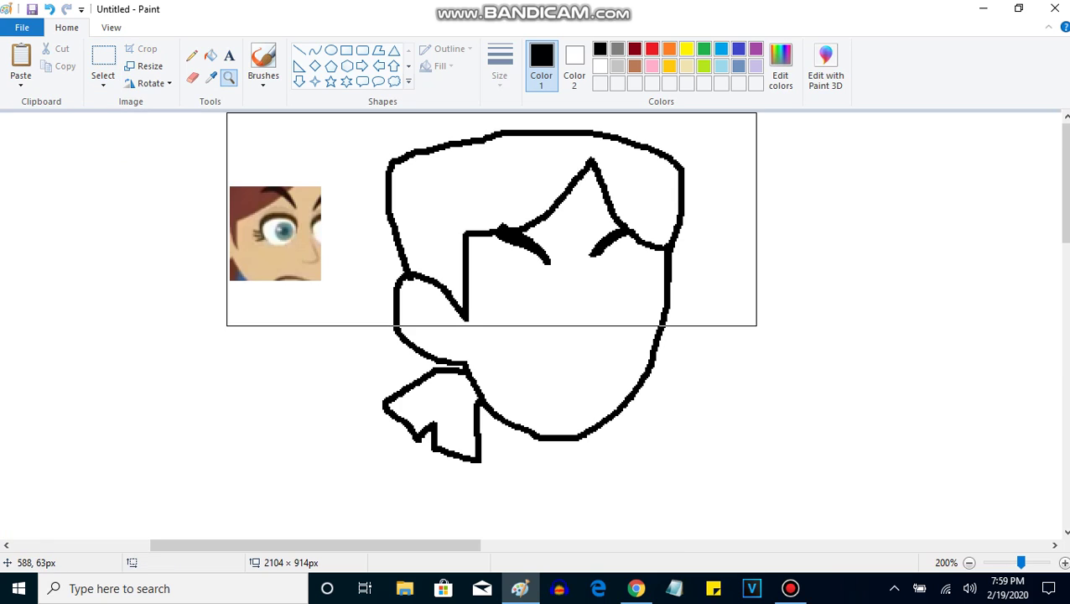
pyautogui.click(192, 55)
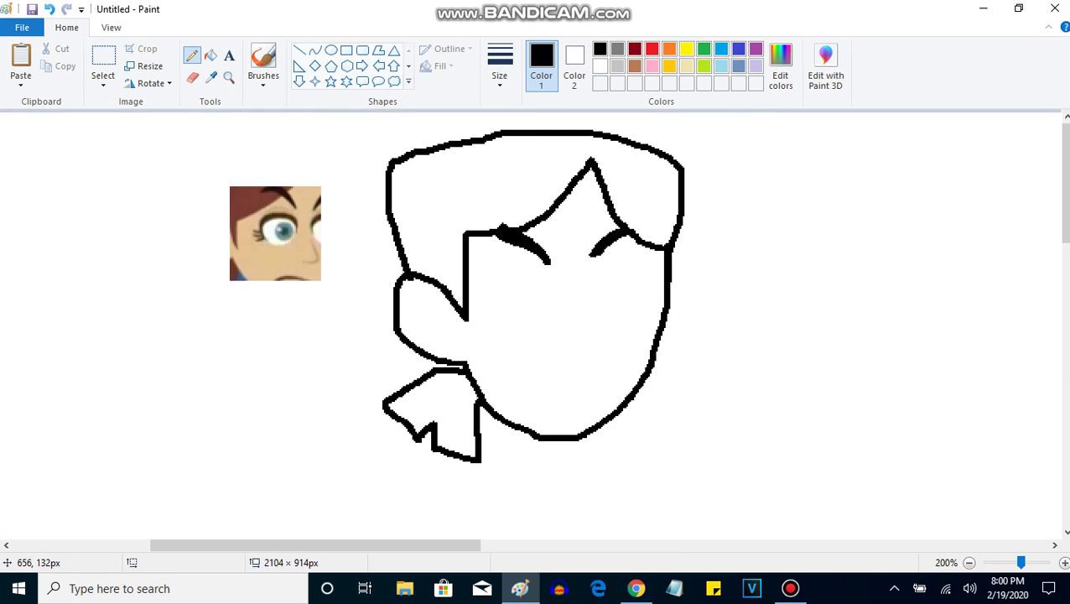
pyautogui.moveTo(508, 308)
pyautogui.mouseDown()
pyautogui.moveTo(501, 264)
pyautogui.moveTo(542, 265)
pyautogui.moveTo(540, 300)
pyautogui.moveTo(510, 307)
pyautogui.moveTo(486, 286)
pyautogui.mouseUp()
pyautogui.moveTo(480, 306)
pyautogui.mouseDown()
pyautogui.moveTo(503, 308)
pyautogui.moveTo(485, 321)
pyautogui.mouseUp()
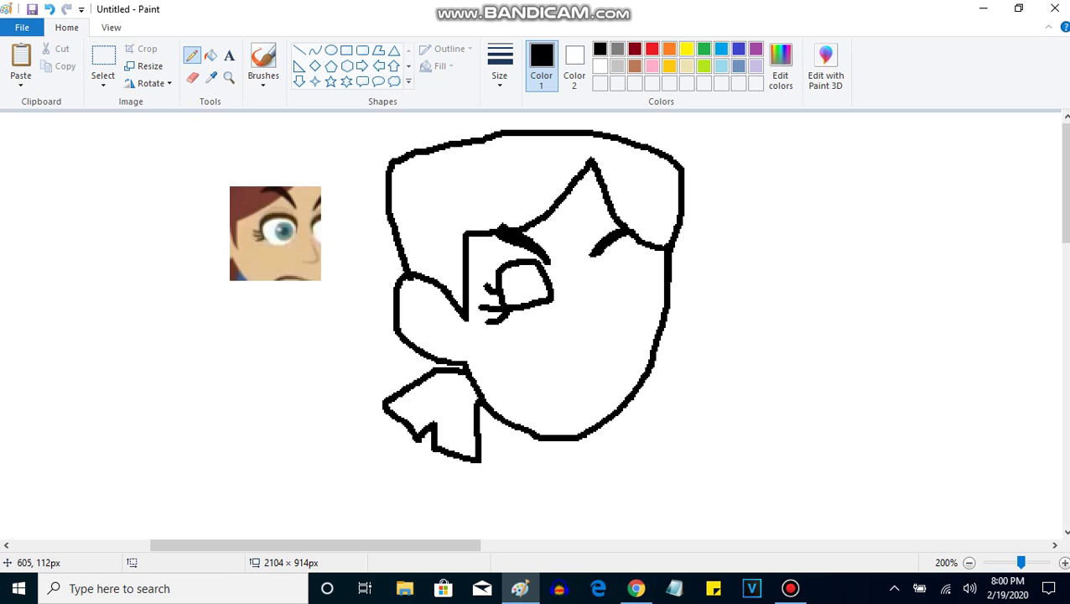
pyautogui.moveTo(519, 266)
pyautogui.mouseDown()
pyautogui.moveTo(547, 287)
pyautogui.moveTo(521, 268)
pyautogui.mouseUp()
pyautogui.moveTo(604, 273)
pyautogui.mouseDown()
pyautogui.moveTo(627, 263)
pyautogui.moveTo(649, 271)
pyautogui.moveTo(654, 292)
pyautogui.moveTo(619, 303)
pyautogui.moveTo(605, 273)
pyautogui.mouseUp()
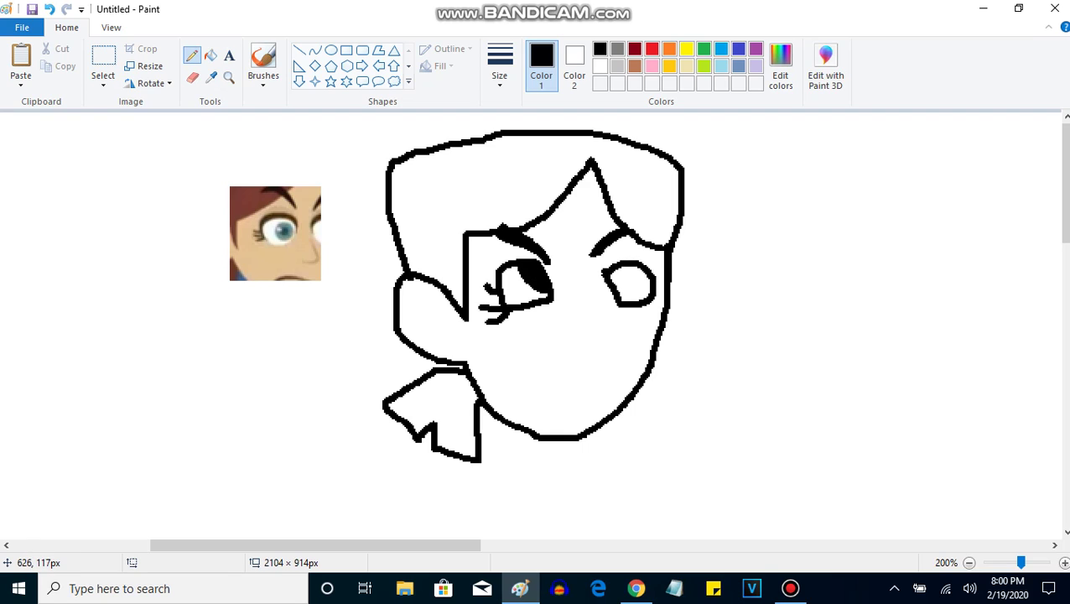
pyautogui.moveTo(552, 301)
pyautogui.mouseDown()
pyautogui.moveTo(547, 315)
pyautogui.moveTo(508, 319)
pyautogui.mouseUp()
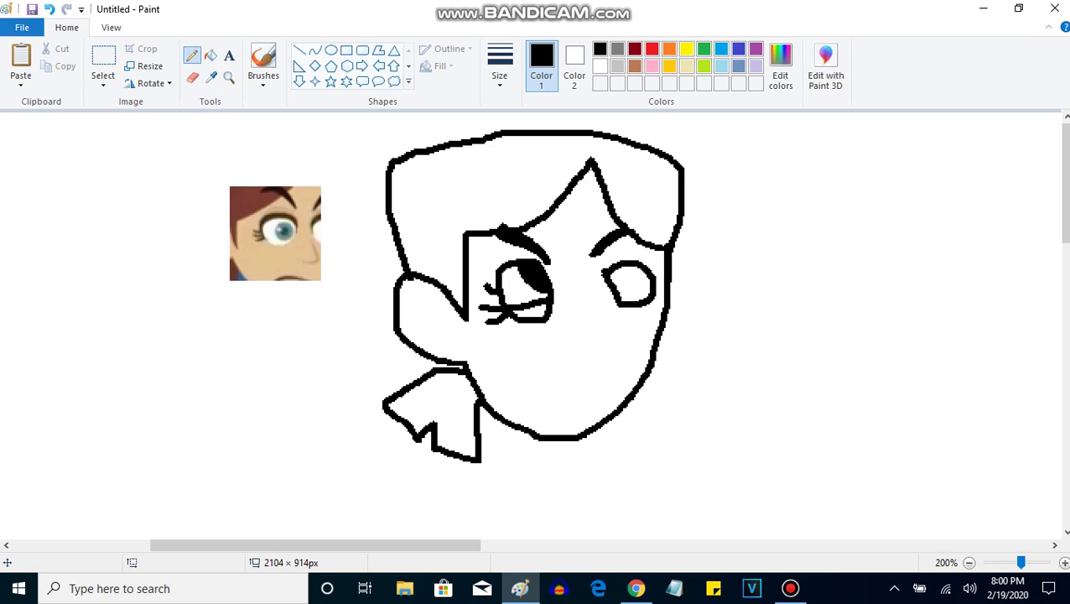
# Undo all the eye and eyelash strokes back to the eyebrows.
pyautogui.click(193, 77)
pyautogui.hotkey('ctrl', 'z')
pyautogui.hotkey('ctrl', 'z')
pyautogui.hotkey('ctrl', 'z')
pyautogui.hotkey('ctrl', 'z')
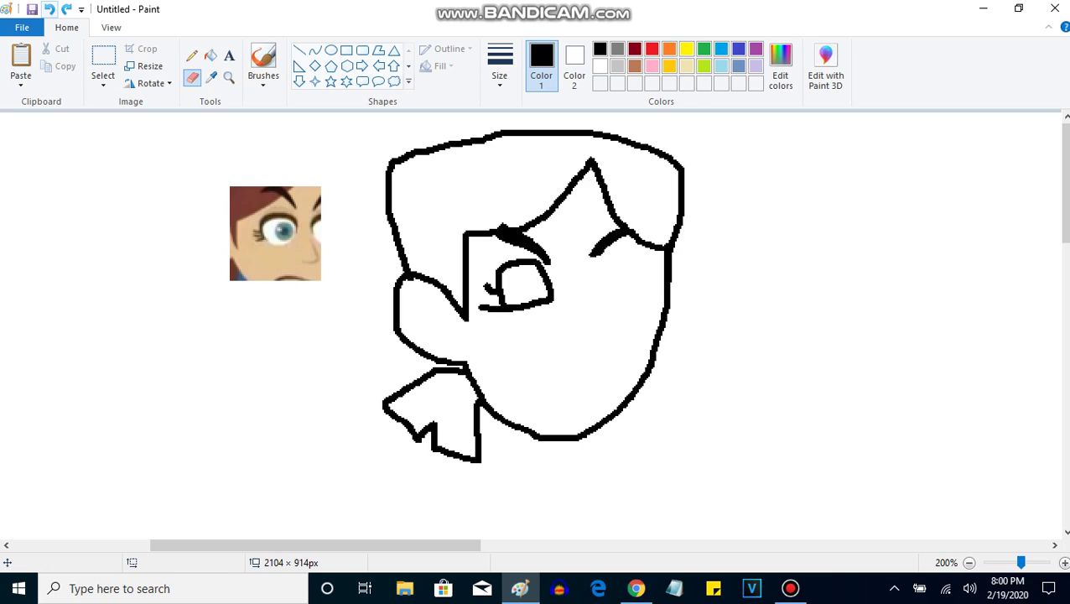
pyautogui.hotkey('ctrl', 'z')
pyautogui.hotkey('ctrl', 'z')
pyautogui.hotkey('ctrl', 'z')
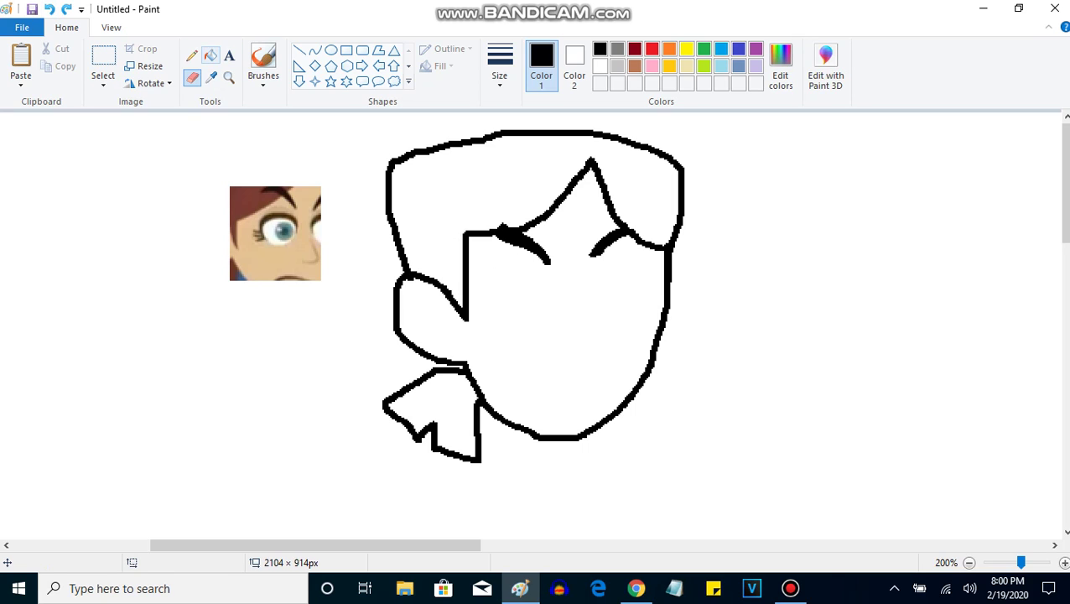
# Draw two teardrop-shaped eyes with thick-outlined irises beneath the eyebrows.
pyautogui.click(192, 55)
pyautogui.moveTo(513, 256)
pyautogui.mouseDown()
pyautogui.moveTo(498, 279)
pyautogui.moveTo(528, 321)
pyautogui.moveTo(550, 280)
pyautogui.moveTo(519, 264)
pyautogui.moveTo(532, 305)
pyautogui.moveTo(505, 300)
pyautogui.moveTo(532, 298)
pyautogui.mouseUp()
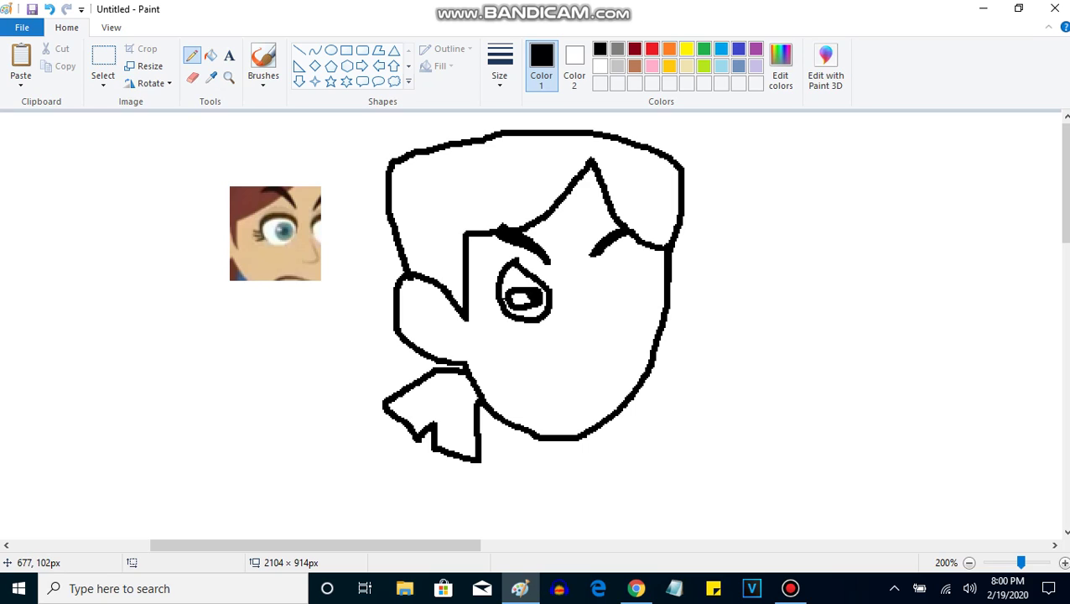
pyautogui.moveTo(628, 270)
pyautogui.mouseDown()
pyautogui.moveTo(598, 305)
pyautogui.moveTo(615, 323)
pyautogui.moveTo(639, 310)
pyautogui.moveTo(630, 274)
pyautogui.moveTo(637, 301)
pyautogui.moveTo(614, 311)
pyautogui.moveTo(633, 313)
pyautogui.moveTo(626, 285)
pyautogui.mouseUp()
pyautogui.hotkey('ctrl', 'z')
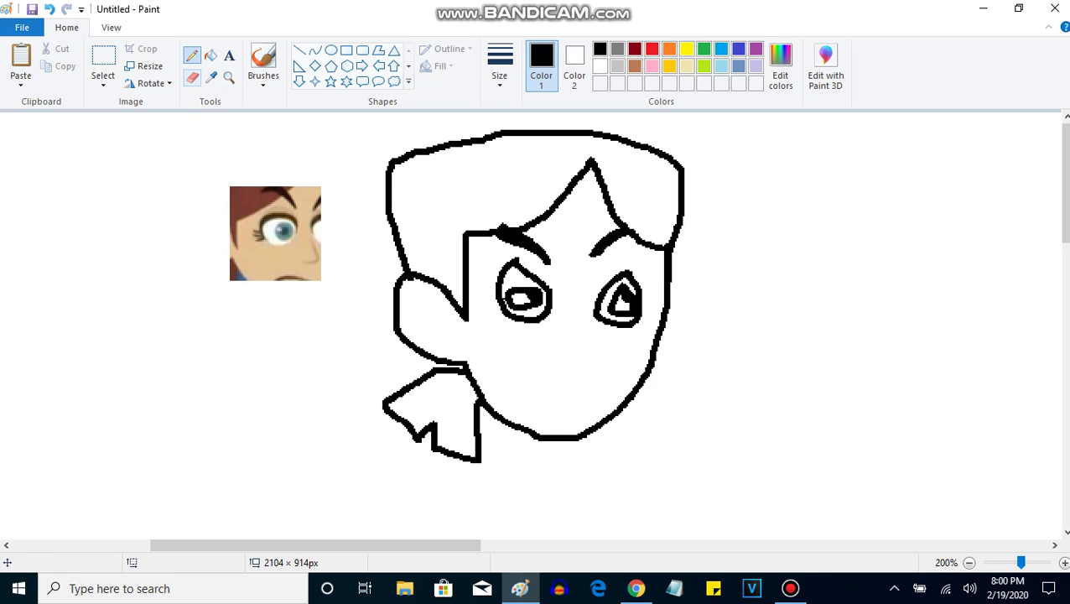
# Fill both irises with the gray sampled from the eye in the copied reference.
pyautogui.click(211, 77)
pyautogui.click(281, 229)
pyautogui.click(211, 56)
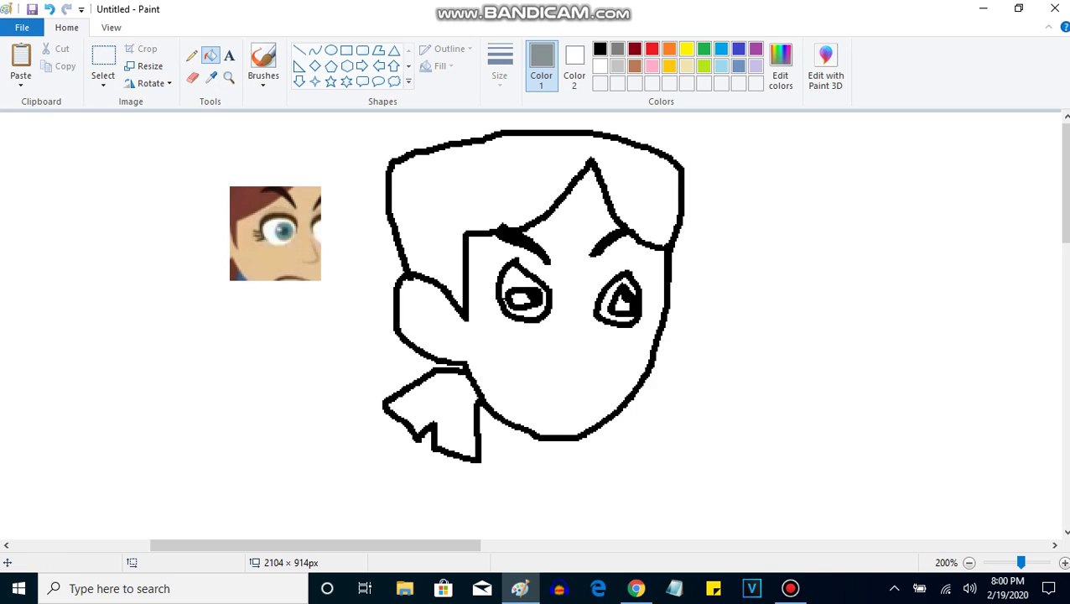
pyautogui.click(522, 299)
pyautogui.click(621, 304)
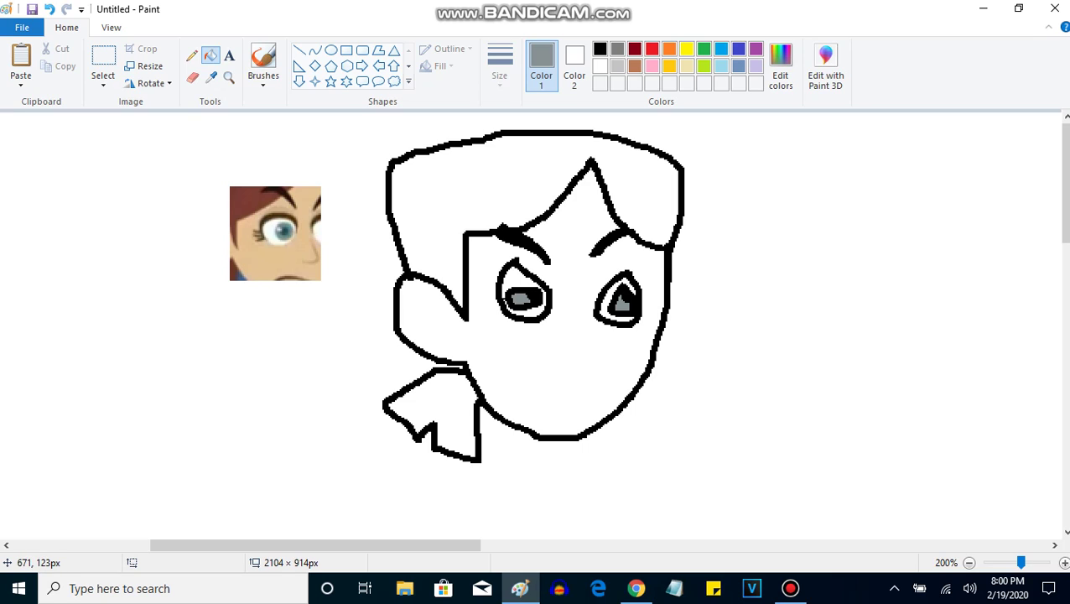
# Draw the nose and a wide frowning mouth in black, replacing the first mouth stroke.
pyautogui.click(191, 55)
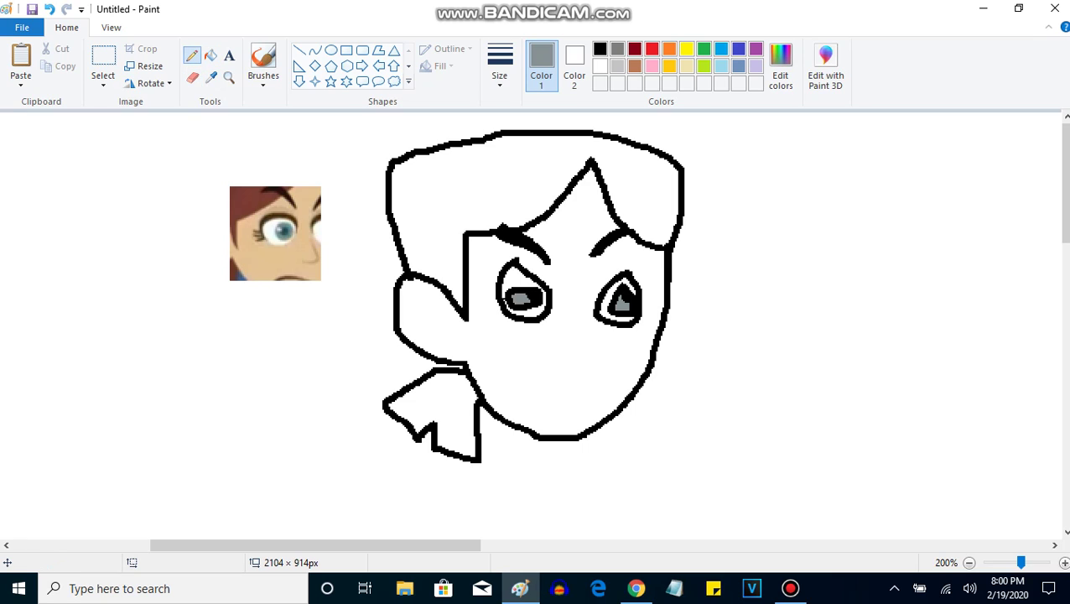
pyautogui.click(599, 49)
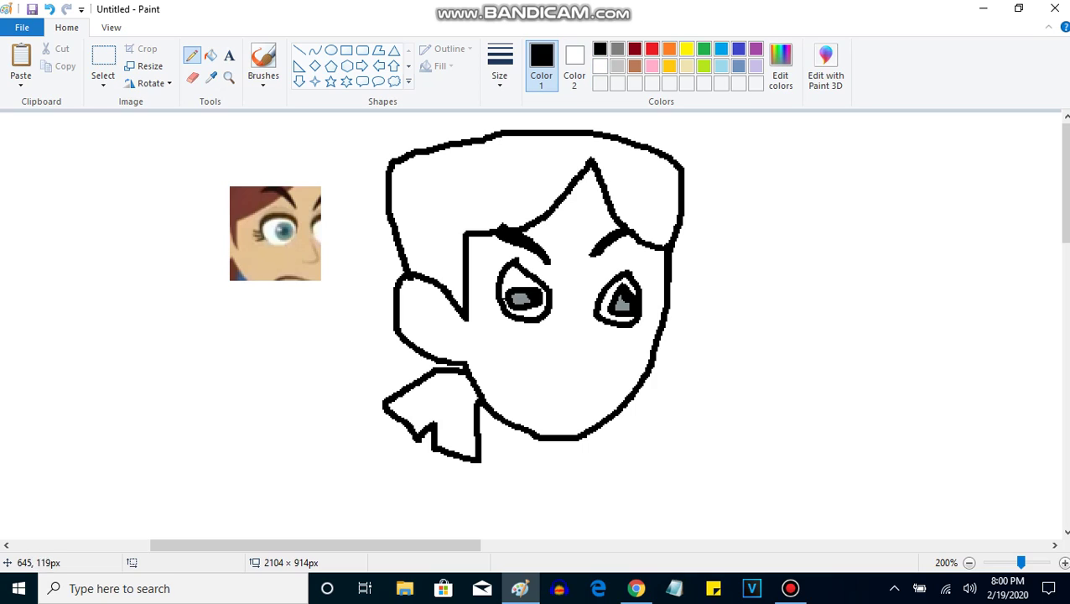
pyautogui.moveTo(576, 315)
pyautogui.mouseDown()
pyautogui.moveTo(592, 344)
pyautogui.moveTo(566, 346)
pyautogui.moveTo(562, 379)
pyautogui.moveTo(582, 391)
pyautogui.mouseUp()
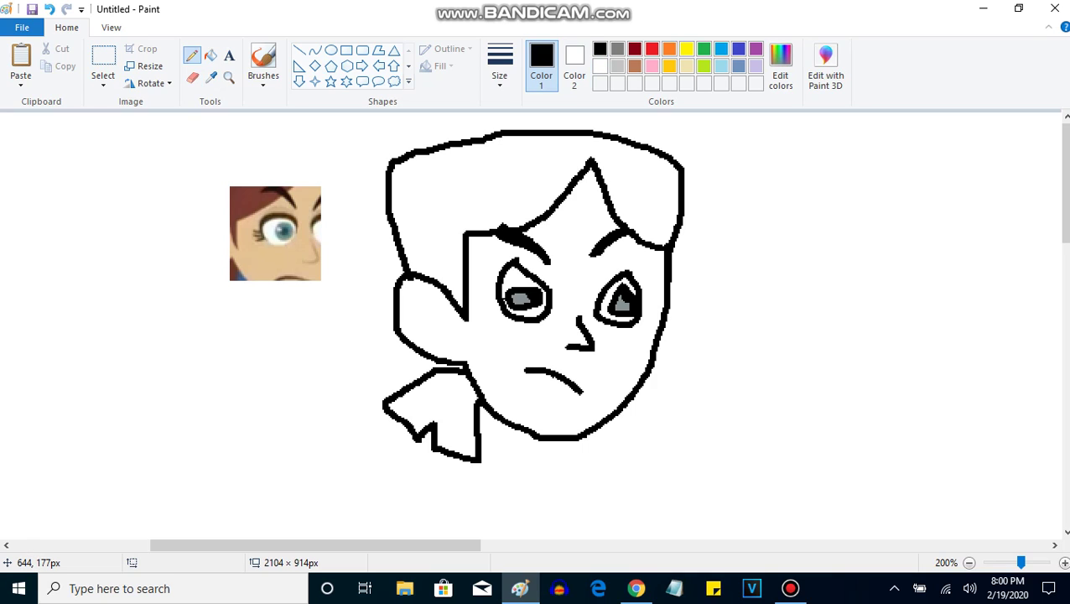
pyautogui.hotkey('ctrl', 'z')
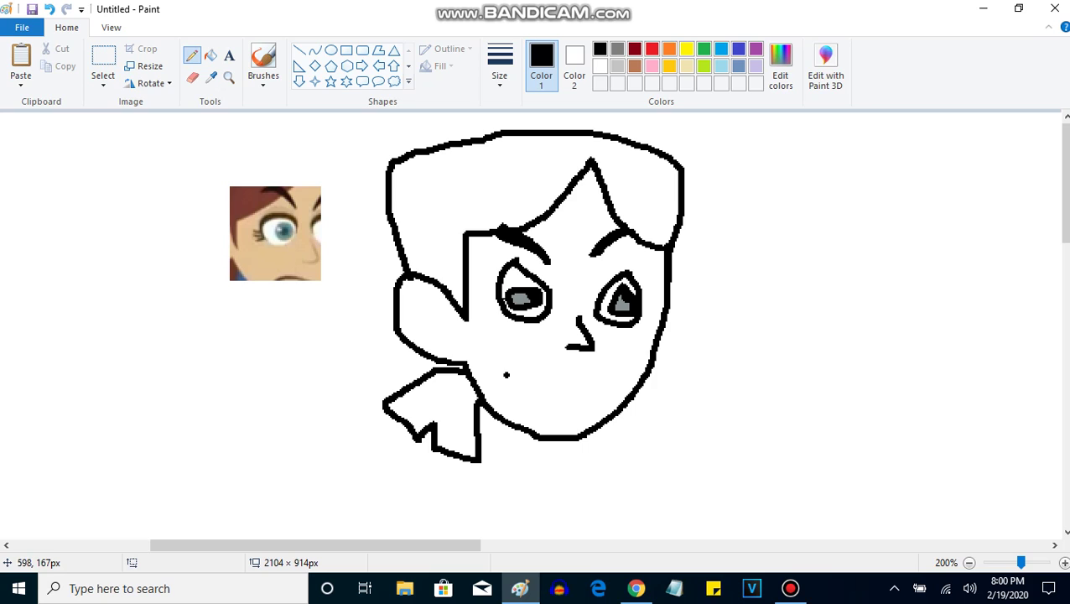
pyautogui.moveTo(506, 375)
pyautogui.mouseDown()
pyautogui.moveTo(569, 382)
pyautogui.moveTo(583, 397)
pyautogui.mouseUp()
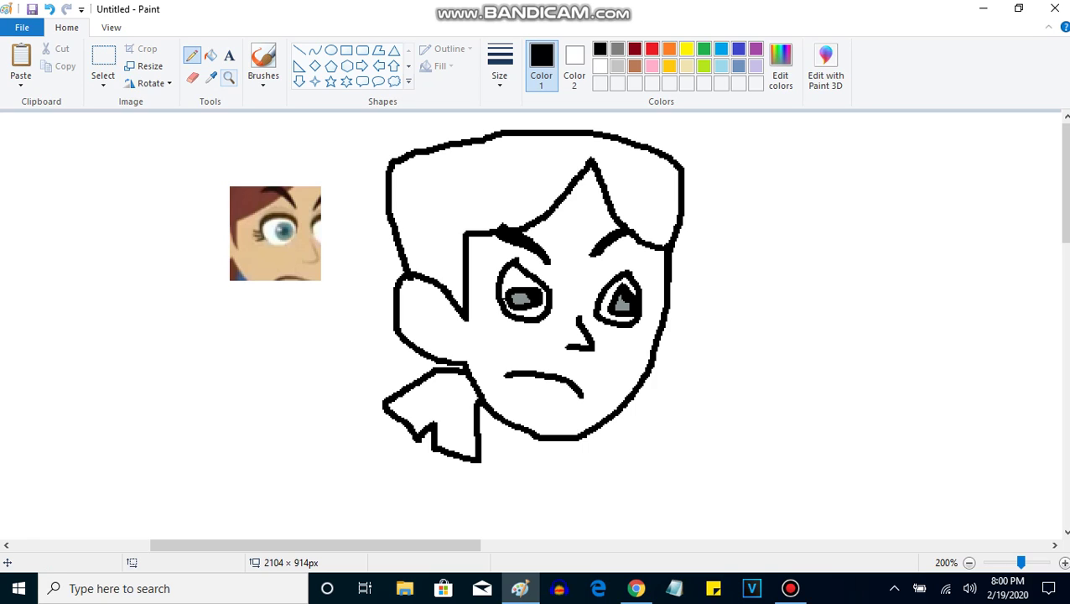
# Draw the neck below the chin, ending in a V-shaped neckline.
pyautogui.click(229, 78)
pyautogui.rightClick(329, 162)
pyautogui.rightClick(329, 162)
pyautogui.rightClick(335, 172)
pyautogui.click(356, 203)
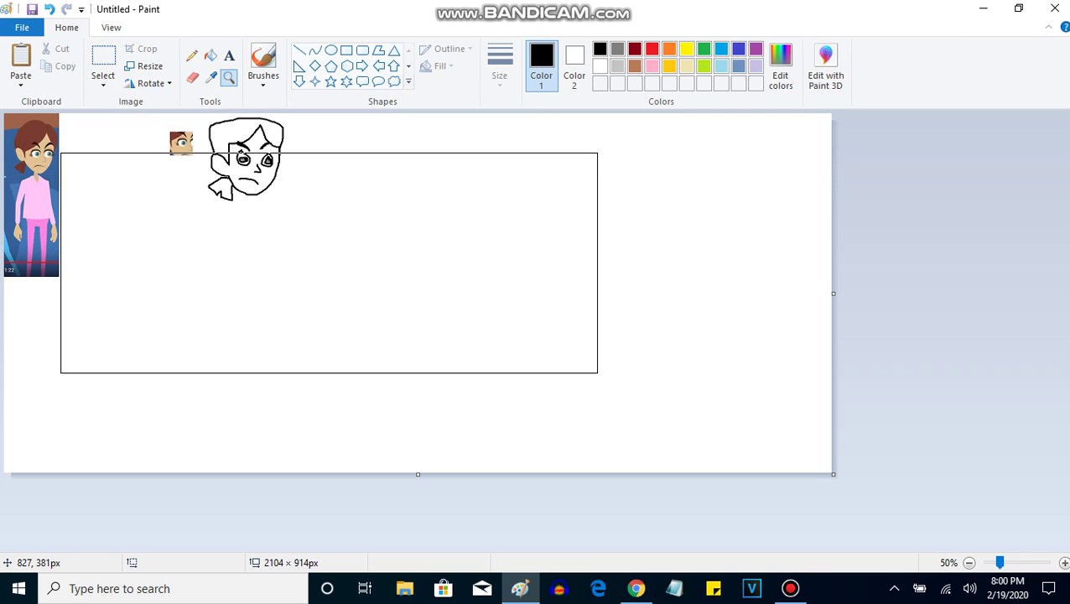
pyautogui.click(329, 263)
pyautogui.click(191, 55)
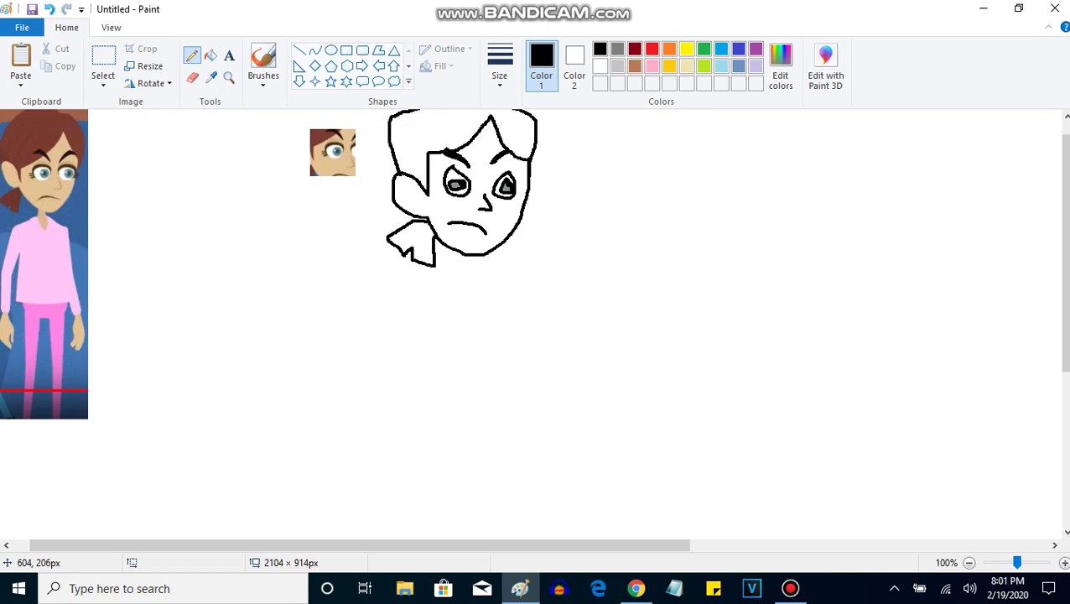
pyautogui.moveTo(455, 255)
pyautogui.mouseDown()
pyautogui.moveTo(483, 301)
pyautogui.moveTo(494, 281)
pyautogui.moveTo(488, 256)
pyautogui.moveTo(566, 254)
pyautogui.moveTo(587, 347)
pyautogui.mouseUp()
pyautogui.hotkey('ctrl', 'z')
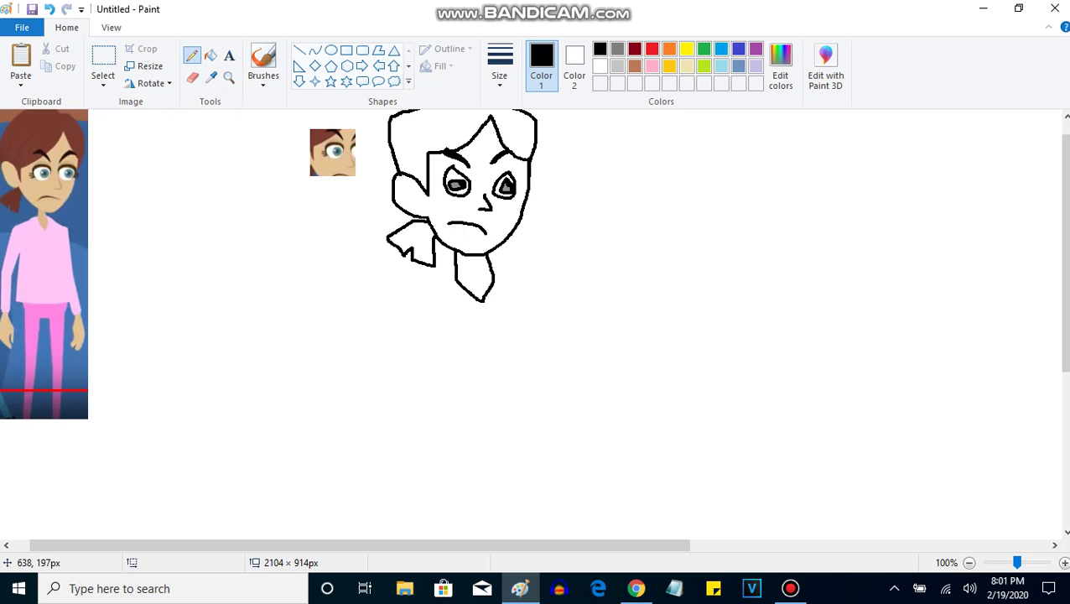
# Draw the shirt's shoulder line, torso and the sleeve on the ponytail side, following the reference character.
pyautogui.moveTo(485, 255); pyautogui.dragTo(555, 255)
pyautogui.hotkey('ctrl', 'z')
pyautogui.moveTo(485, 256); pyautogui.dragTo(550, 250)
pyautogui.moveTo(516, 282)
pyautogui.mouseDown()
pyautogui.moveTo(555, 376)
pyautogui.moveTo(403, 384)
pyautogui.moveTo(411, 303)
pyautogui.moveTo(380, 364)
pyautogui.moveTo(348, 364)
pyautogui.moveTo(382, 282)
pyautogui.moveTo(452, 268)
pyautogui.mouseUp()
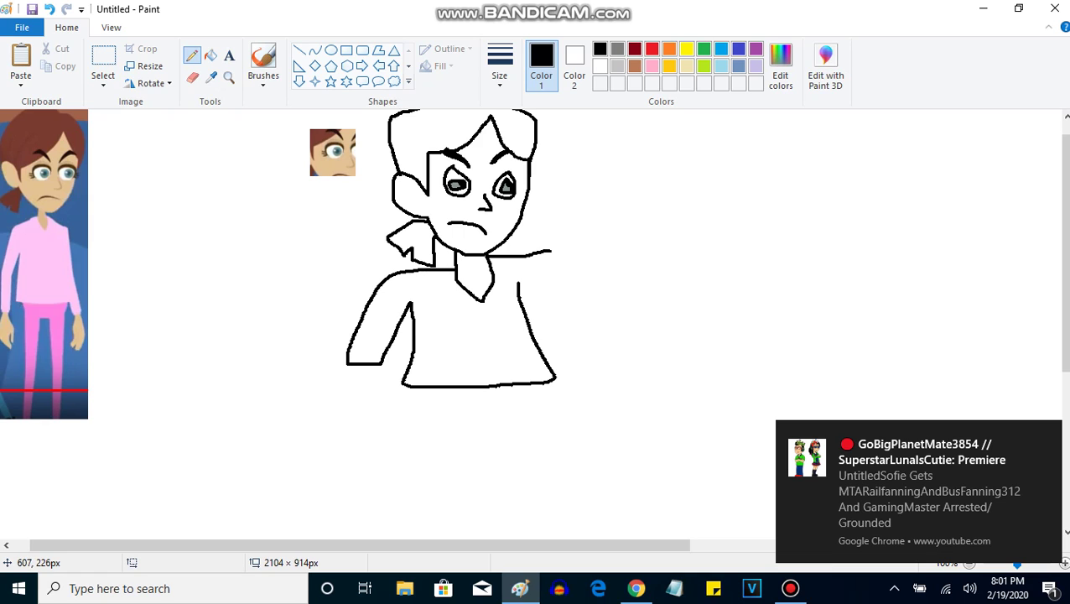
pyautogui.click(1049, 587)
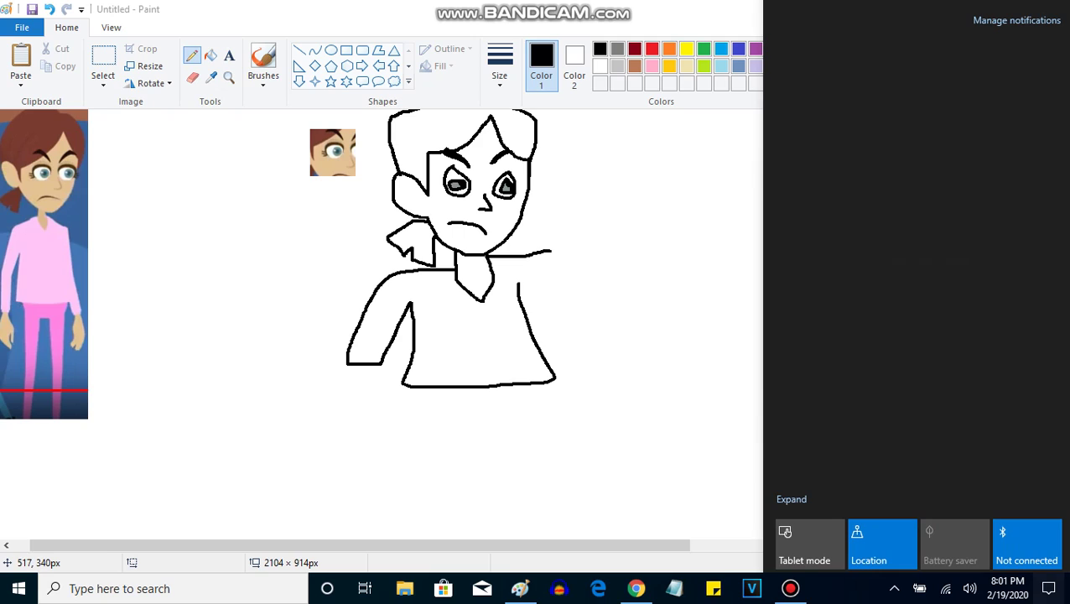
pyautogui.click(370, 391)
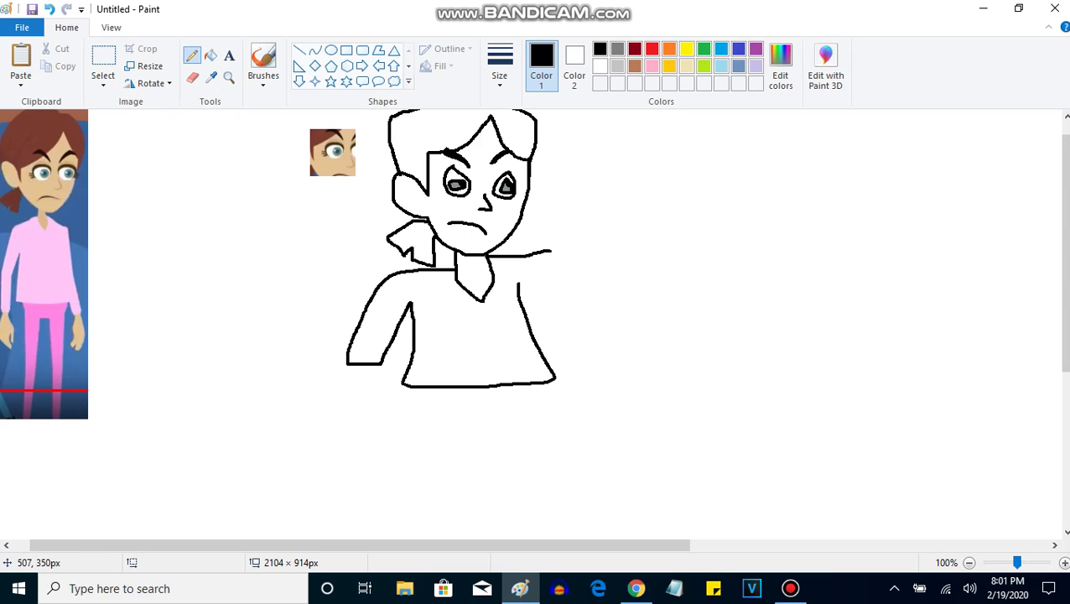
# Draw the fingered hand on the ponytail-side sleeve and outline the opposite sleeve down to its cuff.
pyautogui.moveTo(379, 366)
pyautogui.mouseDown()
pyautogui.moveTo(376, 414)
pyautogui.moveTo(370, 405)
pyautogui.moveTo(361, 416)
pyautogui.moveTo(354, 399)
pyautogui.moveTo(346, 416)
pyautogui.moveTo(337, 397)
pyautogui.moveTo(325, 411)
pyautogui.moveTo(328, 375)
pyautogui.moveTo(358, 362)
pyautogui.mouseUp()
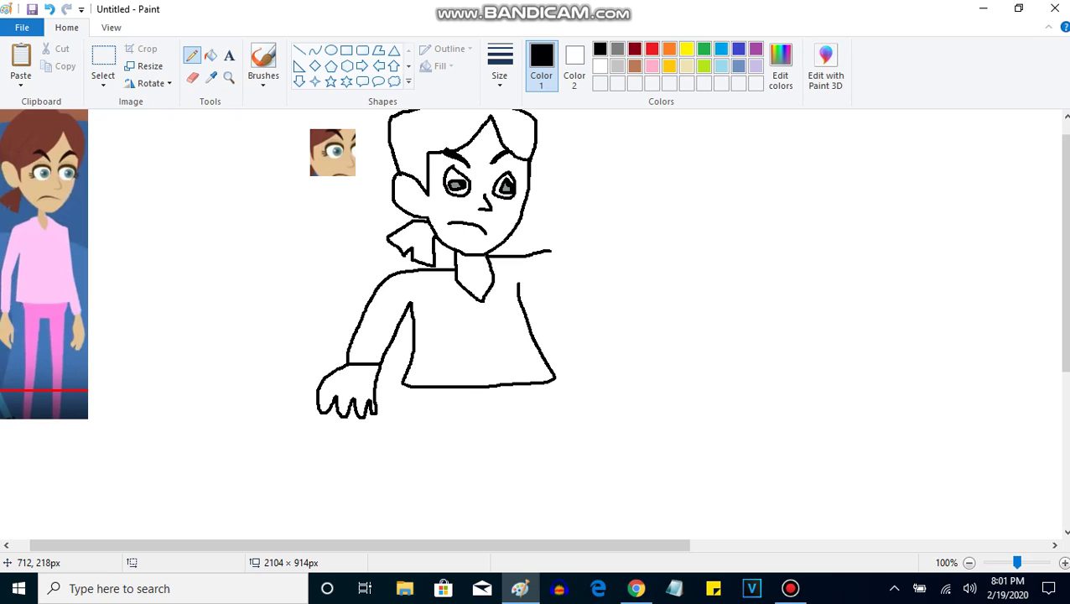
pyautogui.moveTo(551, 260)
pyautogui.mouseDown()
pyautogui.moveTo(571, 321)
pyautogui.moveTo(603, 347)
pyautogui.moveTo(568, 362)
pyautogui.moveTo(537, 336)
pyautogui.mouseUp()
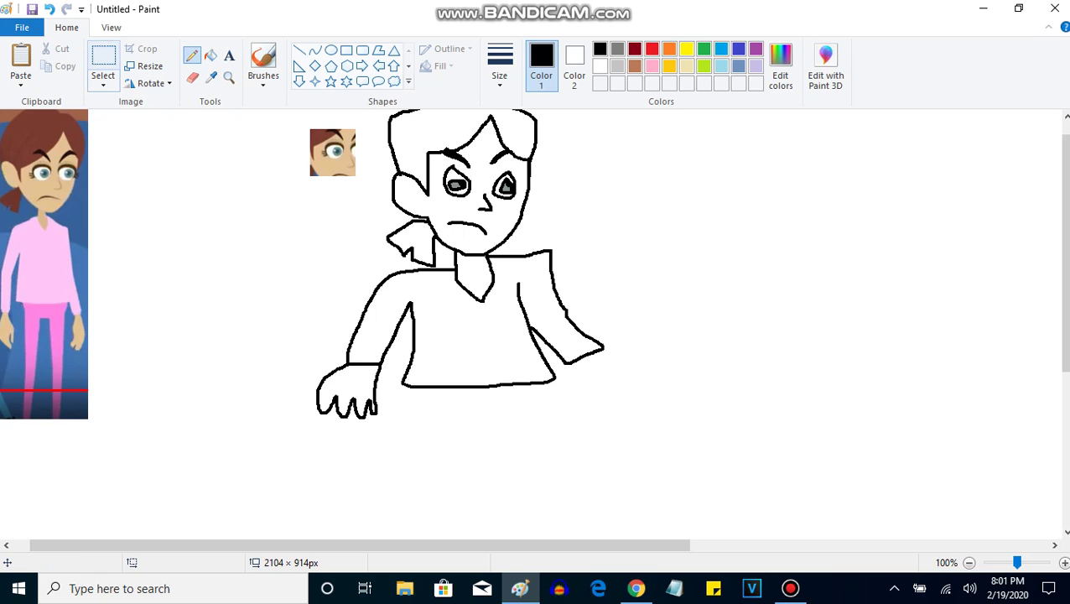
# Copy the reference character's hand area and place the copy beside the empty sleeve cuff.
pyautogui.click(104, 59)
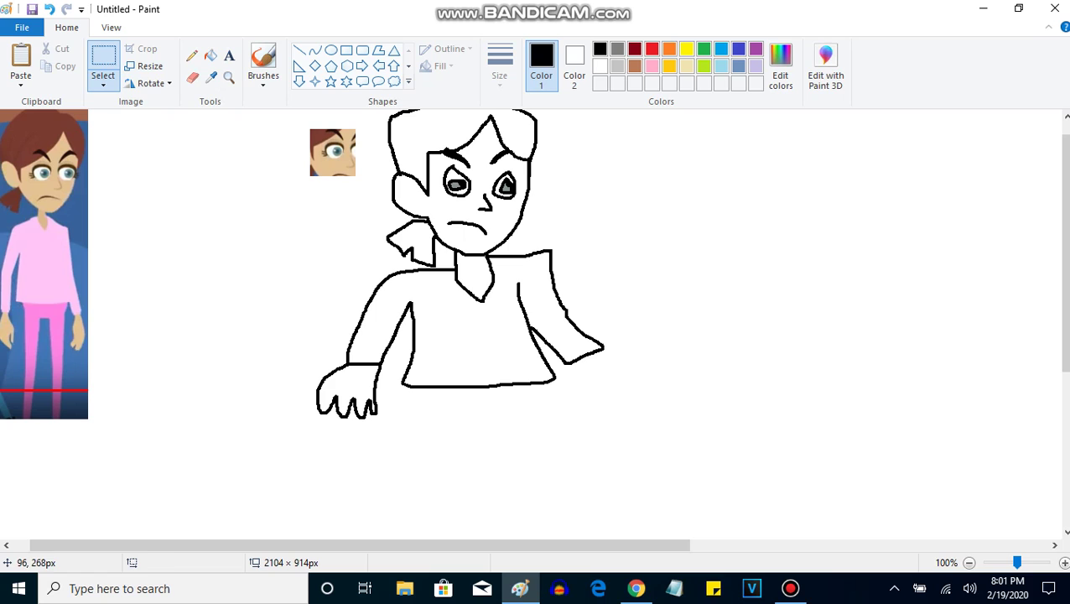
pyautogui.moveTo(53, 302); pyautogui.dragTo(638, 339)
pyautogui.click(343, 209)
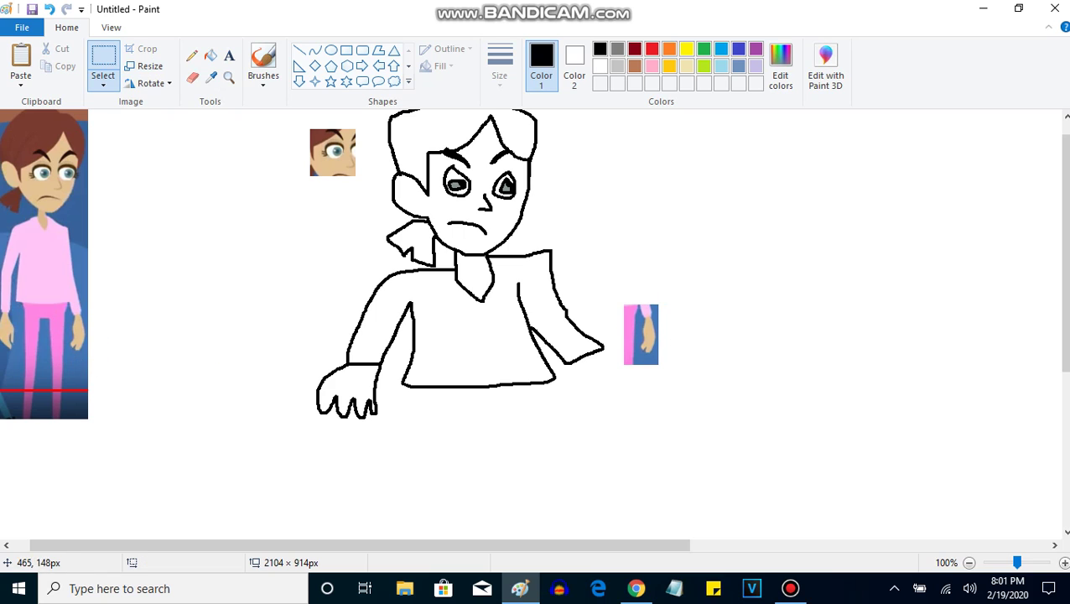
# Draw a four-fingered hand on the empty cuff at 400% zoom, replacing the first hand outline.
pyautogui.click(228, 77)
pyautogui.click(527, 327)
pyautogui.click(535, 330)
pyautogui.click(545, 340)
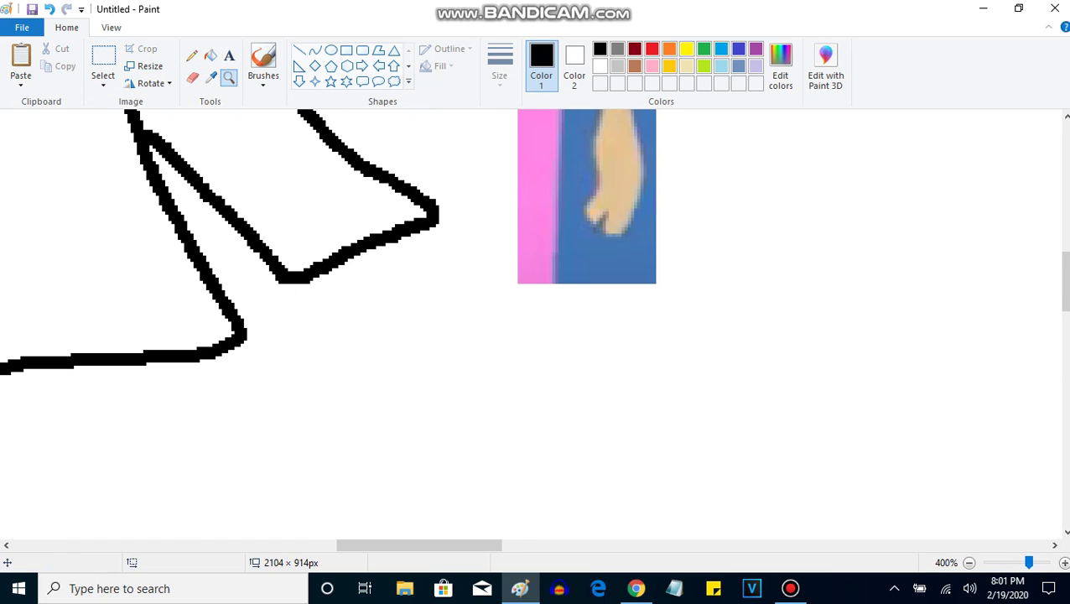
pyautogui.click(192, 55)
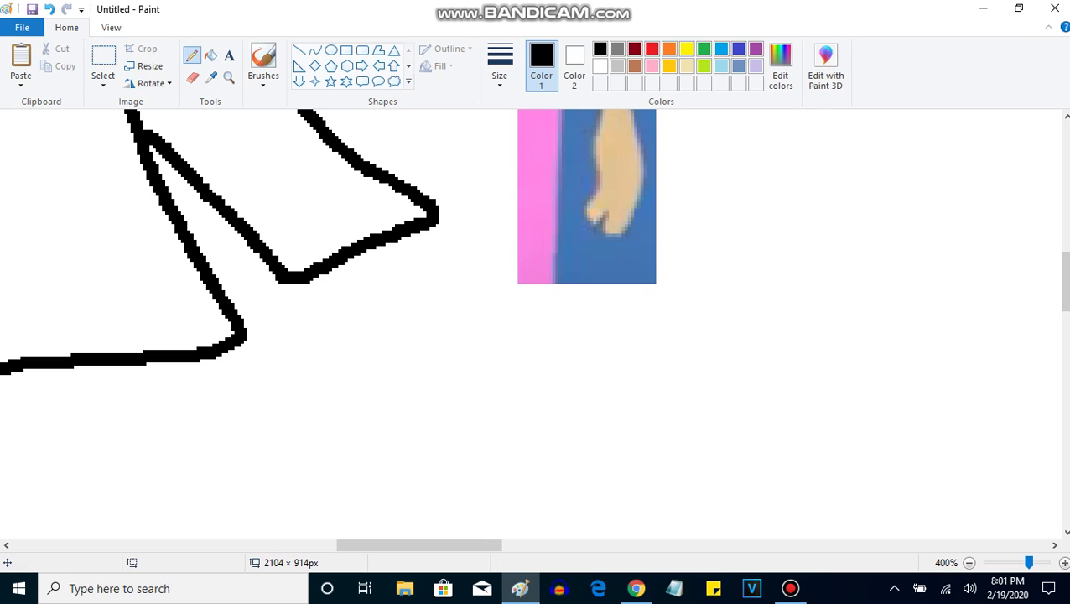
pyautogui.scroll(2, 537, 327)
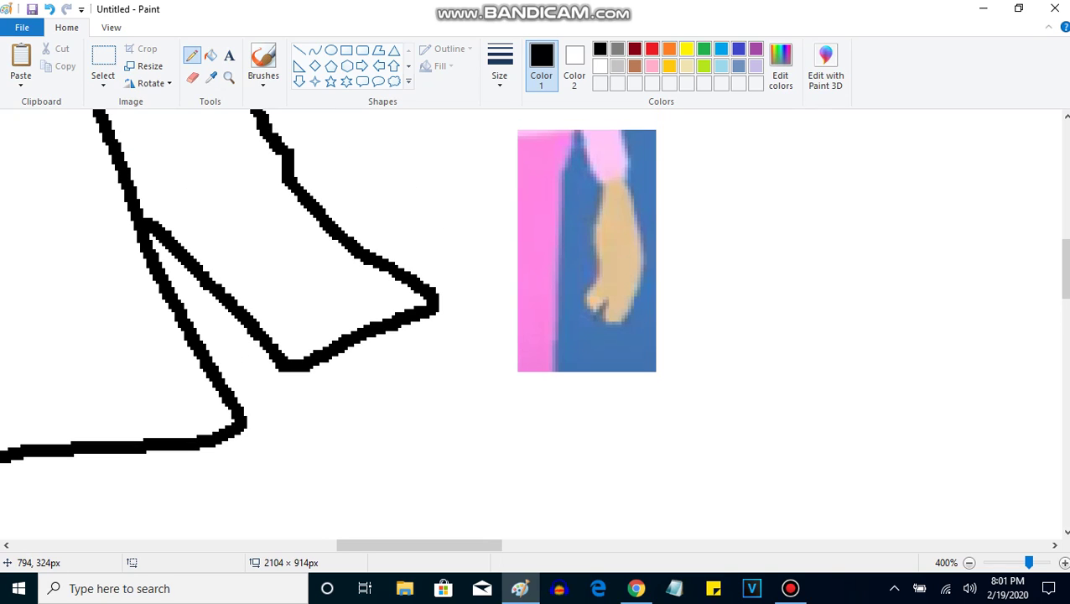
pyautogui.moveTo(429, 295)
pyautogui.mouseDown()
pyautogui.moveTo(513, 465)
pyautogui.moveTo(463, 461)
pyautogui.moveTo(421, 436)
pyautogui.moveTo(348, 499)
pyautogui.moveTo(354, 424)
pyautogui.moveTo(306, 387)
pyautogui.mouseUp()
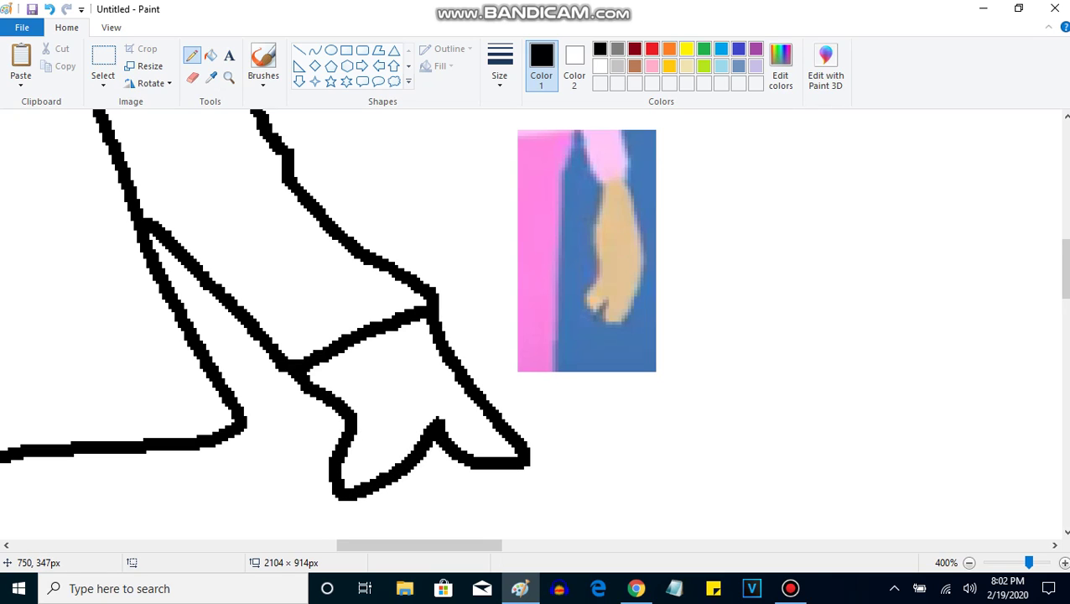
pyautogui.click(50, 9)
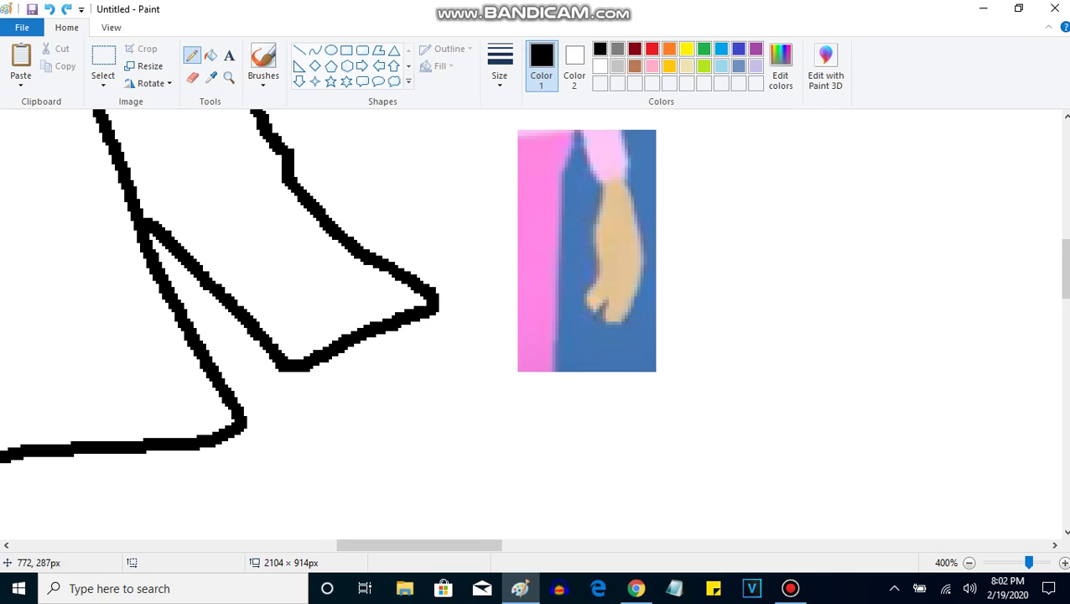
pyautogui.moveTo(436, 299)
pyautogui.mouseDown()
pyautogui.moveTo(495, 436)
pyautogui.moveTo(448, 402)
pyautogui.moveTo(433, 475)
pyautogui.moveTo(401, 449)
pyautogui.moveTo(390, 480)
pyautogui.moveTo(360, 480)
pyautogui.moveTo(350, 453)
pyautogui.moveTo(323, 476)
pyautogui.moveTo(291, 369)
pyautogui.mouseUp()
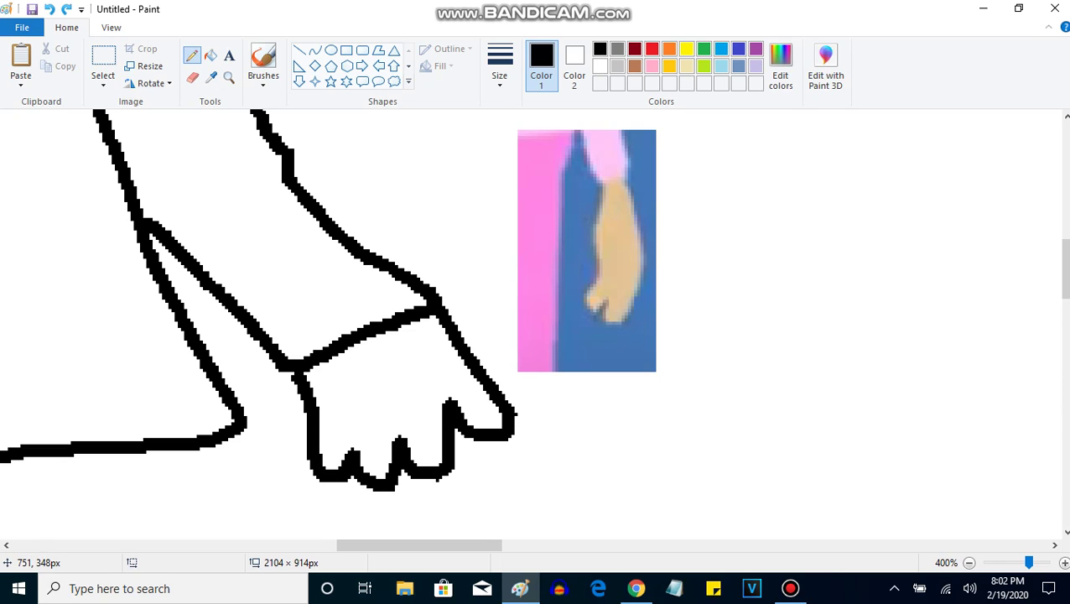
# Erase the copied hand and eye fragments of the reference picture beside the drawing.
pyautogui.click(192, 77)
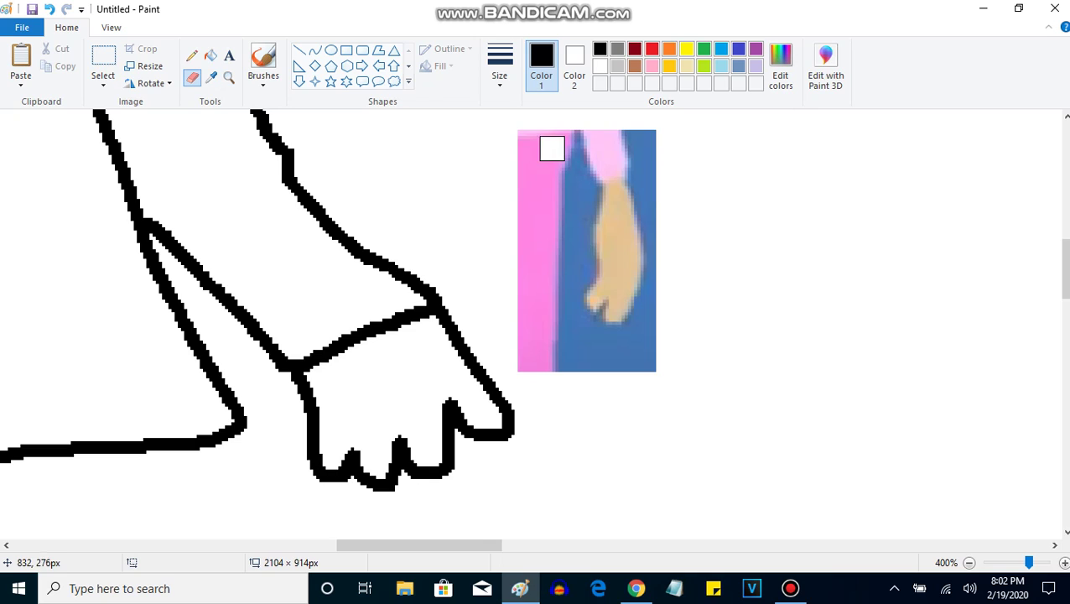
pyautogui.moveTo(532, 142)
pyautogui.mouseDown()
pyautogui.moveTo(523, 362)
pyautogui.moveTo(687, 362)
pyautogui.moveTo(593, 152)
pyautogui.moveTo(549, 375)
pyautogui.moveTo(564, 186)
pyautogui.moveTo(557, 213)
pyautogui.moveTo(546, 139)
pyautogui.moveTo(602, 296)
pyautogui.moveTo(576, 384)
pyautogui.moveTo(571, 355)
pyautogui.moveTo(624, 338)
pyautogui.moveTo(656, 299)
pyautogui.moveTo(631, 350)
pyautogui.moveTo(602, 323)
pyautogui.moveTo(668, 252)
pyautogui.moveTo(656, 195)
pyautogui.moveTo(586, 192)
pyautogui.moveTo(653, 186)
pyautogui.moveTo(650, 123)
pyautogui.moveTo(599, 173)
pyautogui.moveTo(581, 146)
pyautogui.mouseUp()
pyautogui.click(229, 78)
pyautogui.rightClick(418, 259)
pyautogui.rightClick(417, 258)
pyautogui.rightClick(417, 258)
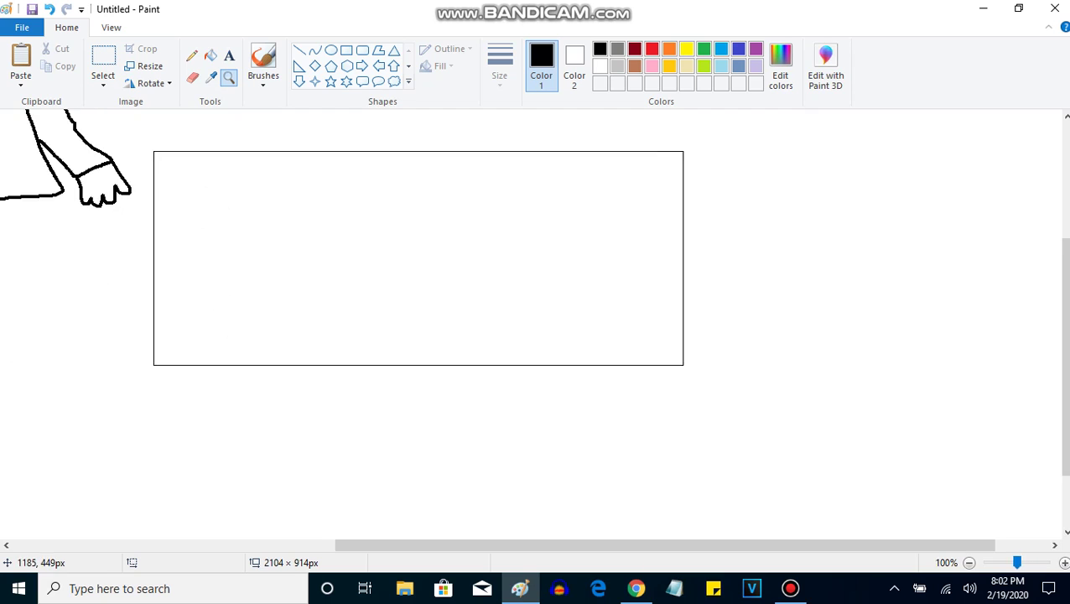
pyautogui.rightClick(417, 258)
pyautogui.rightClick(418, 258)
pyautogui.click(330, 247)
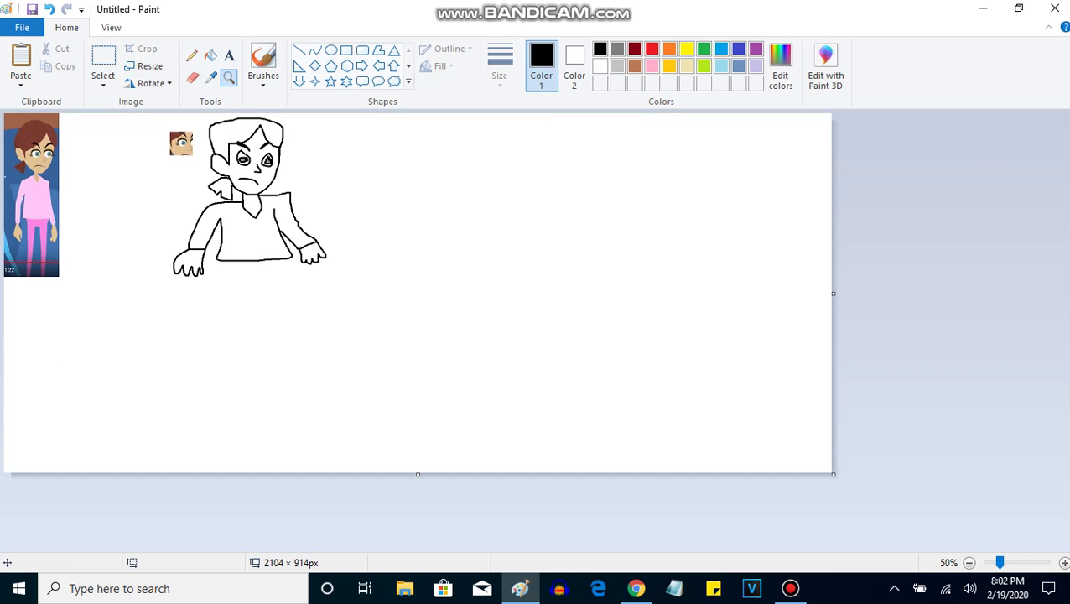
pyautogui.click(315, 268)
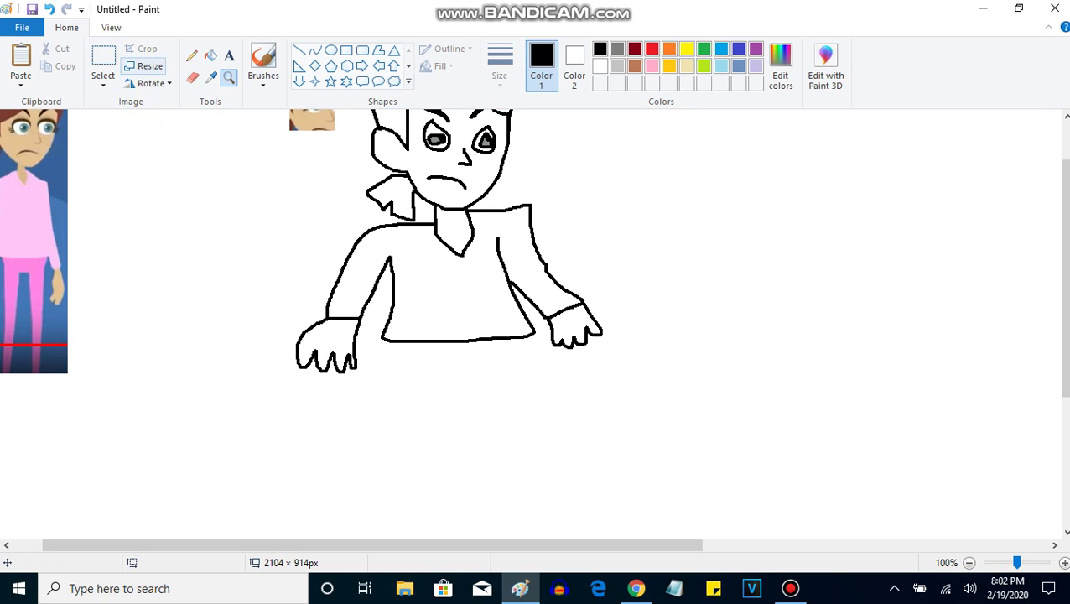
pyautogui.click(192, 77)
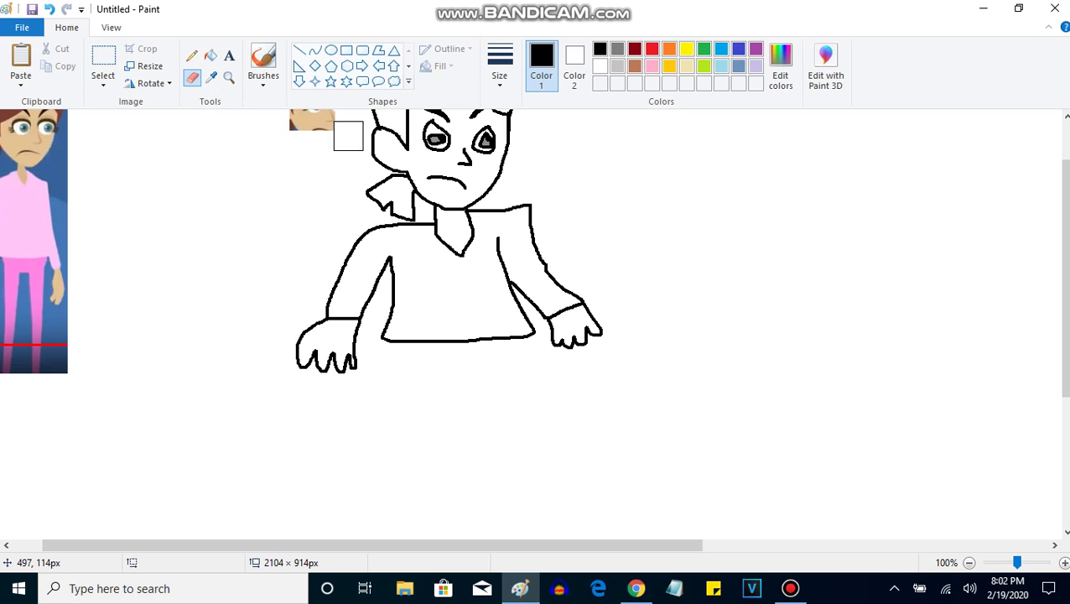
pyautogui.moveTo(341, 136)
pyautogui.mouseDown()
pyautogui.moveTo(306, 109)
pyautogui.moveTo(319, 120)
pyautogui.moveTo(317, 109)
pyautogui.moveTo(335, 121)
pyautogui.moveTo(294, 126)
pyautogui.mouseUp()
pyautogui.moveTo(1065, 243); pyautogui.dragTo(1065, 203)
pyautogui.moveTo(290, 161); pyautogui.dragTo(341, 148)
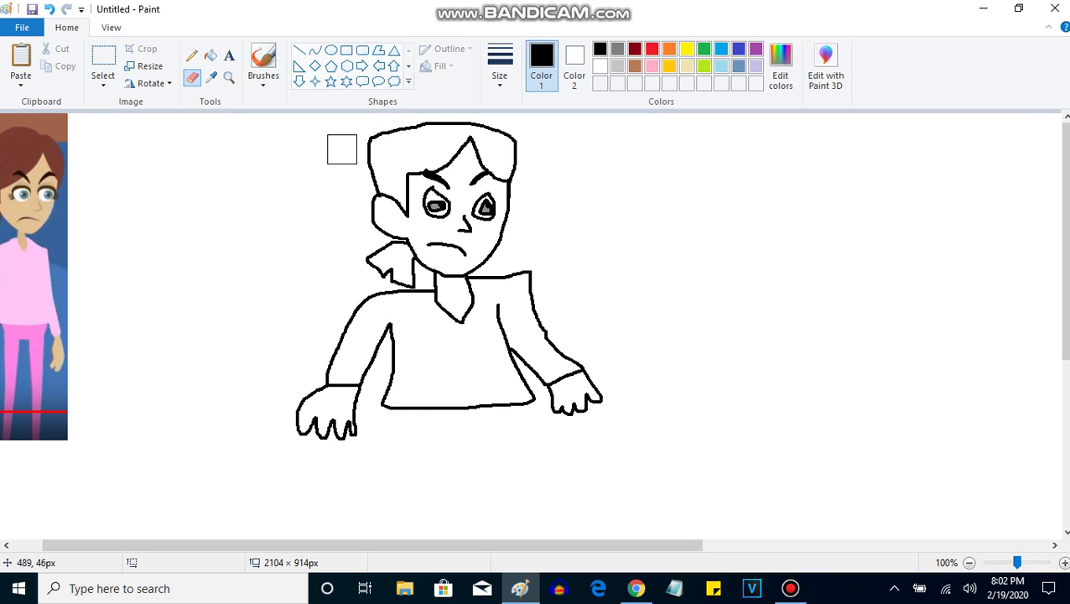
# Switch to Chrome, search YouTube for "windows 98 transformed into windows vista" and open the first video.
pyautogui.click(636, 588)
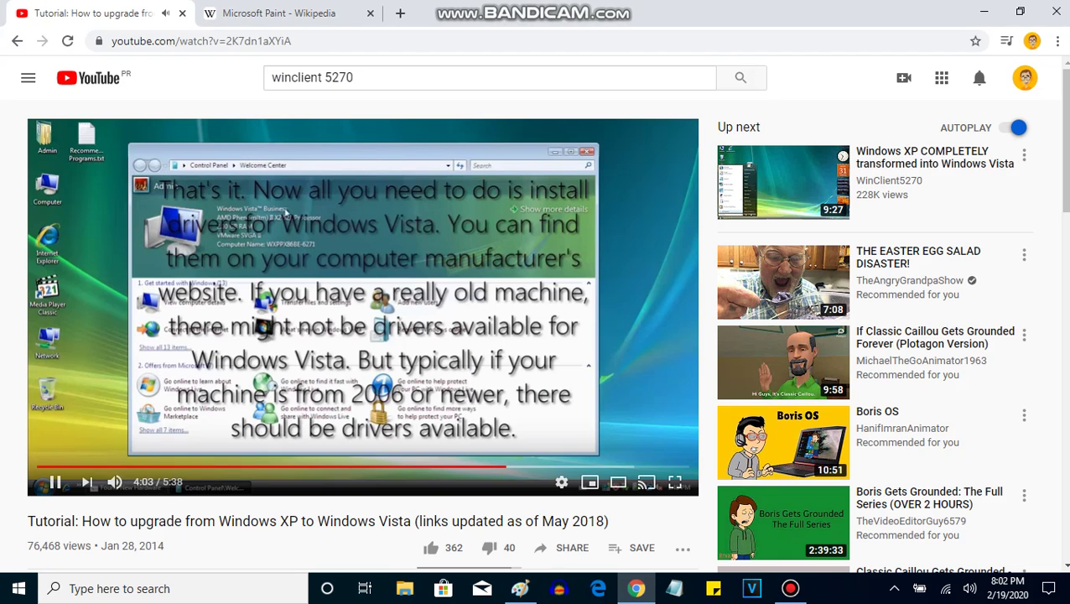
pyautogui.scroll(-5, 268, 318)
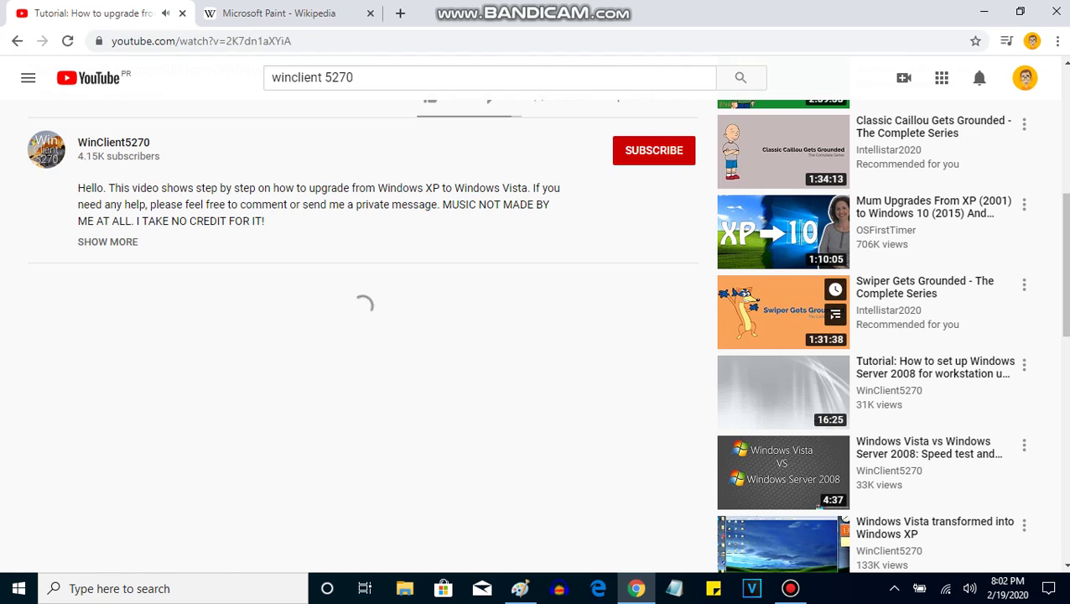
pyautogui.moveTo(356, 78); pyautogui.dragTo(290, 78)
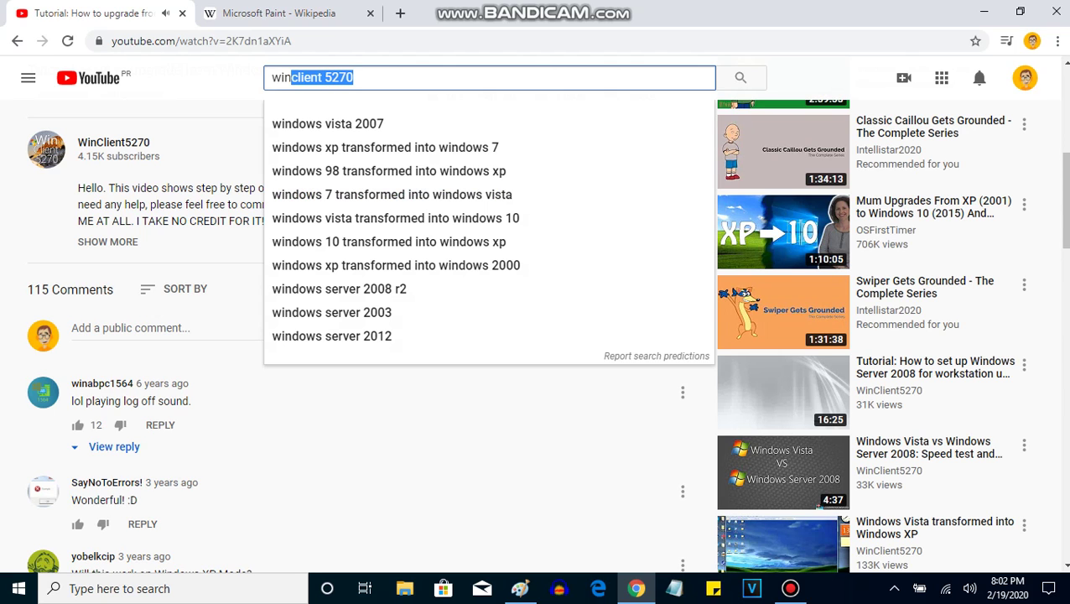
pyautogui.write('dows ')
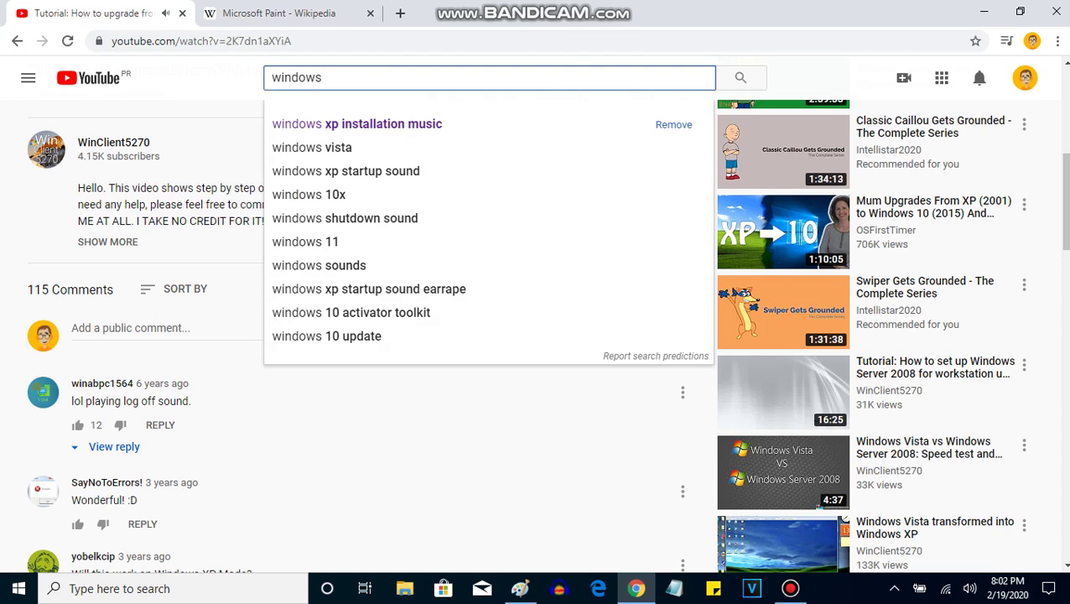
pyautogui.write('98 n')
pyautogui.press('BackSpace')
pyautogui.write('tr')
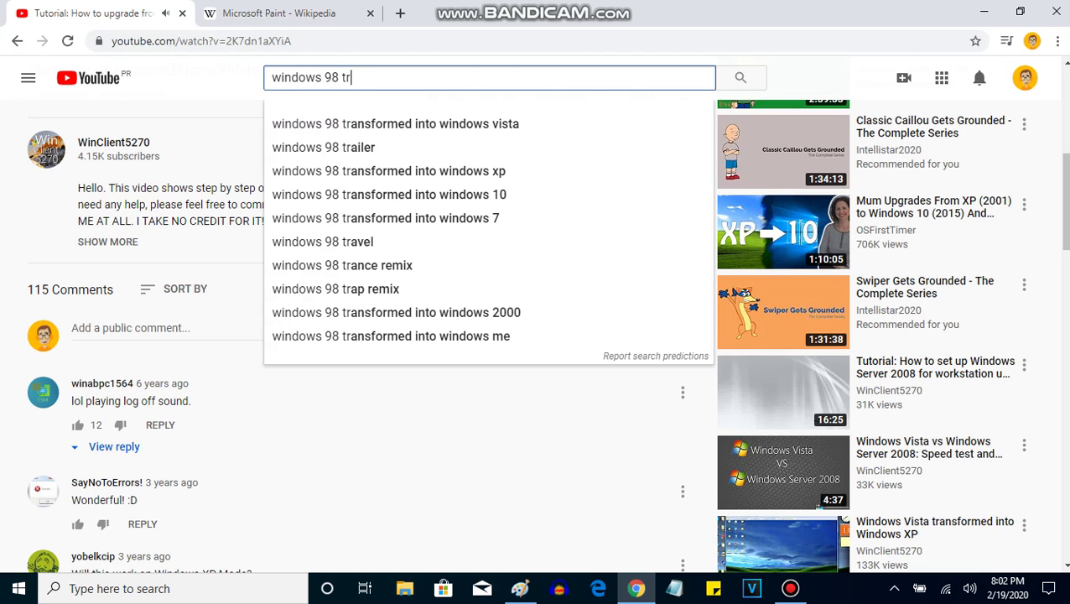
pyautogui.press('Down')
pyautogui.press('Return')
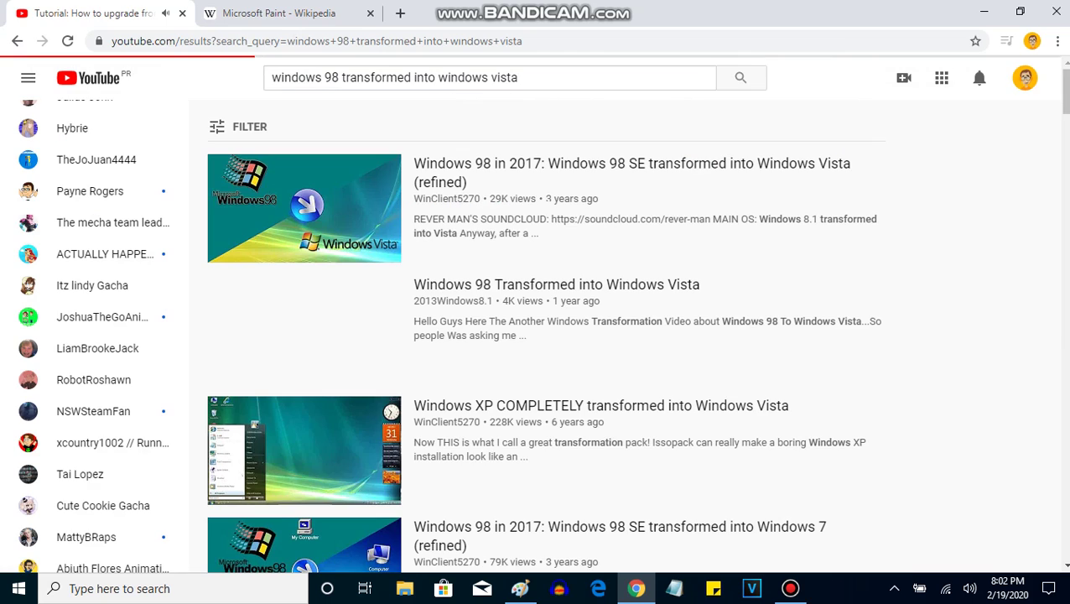
pyautogui.click(303, 195)
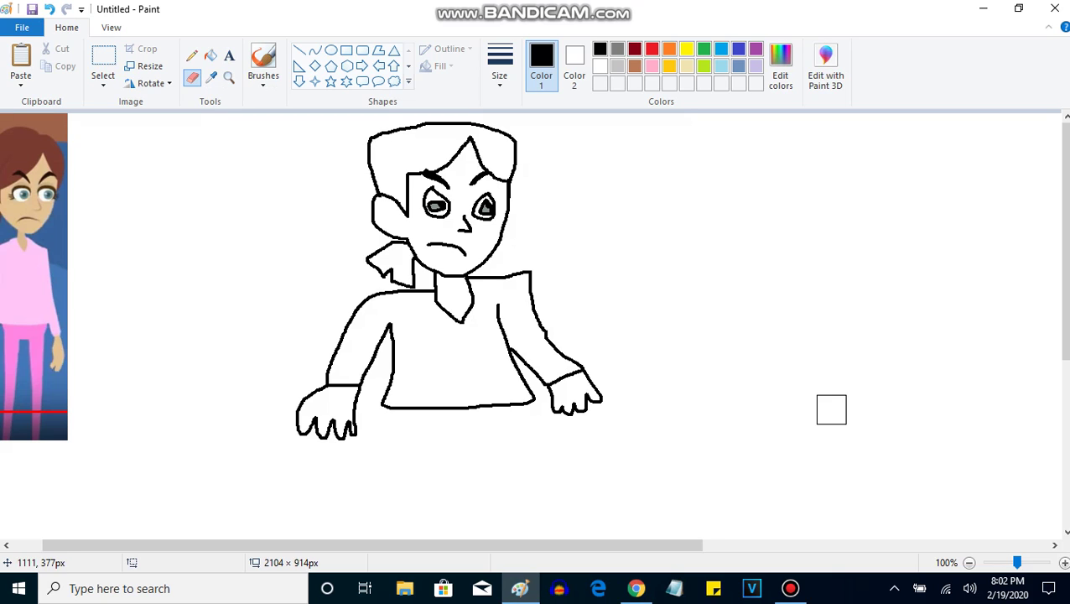
# Draw the trousers below the shirt in black, with a hip line and two separate legs.
pyautogui.click(500, 67)
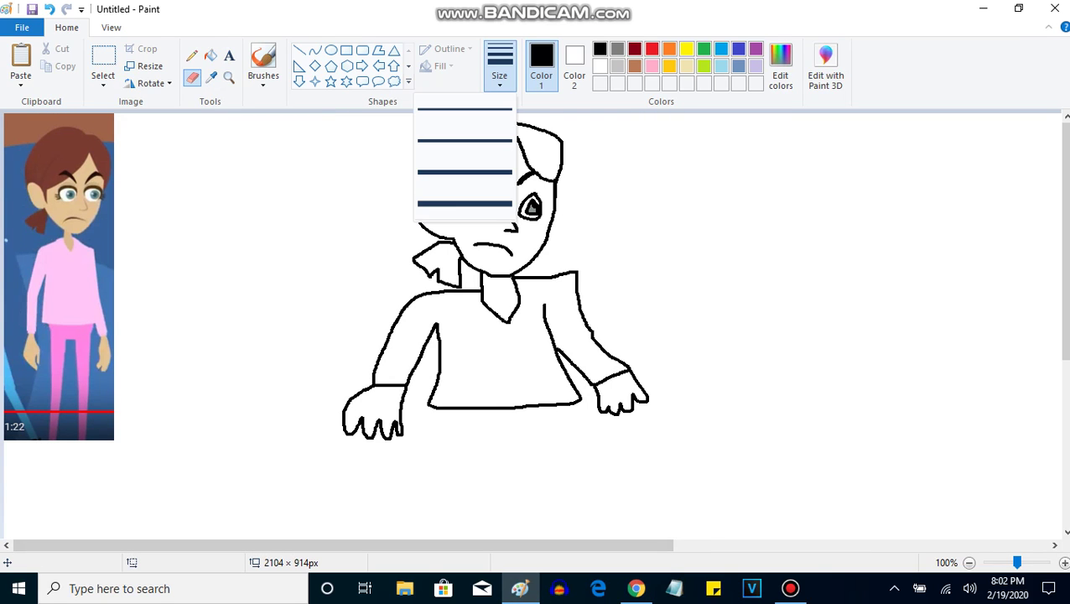
pyautogui.click(465, 172)
pyautogui.click(192, 55)
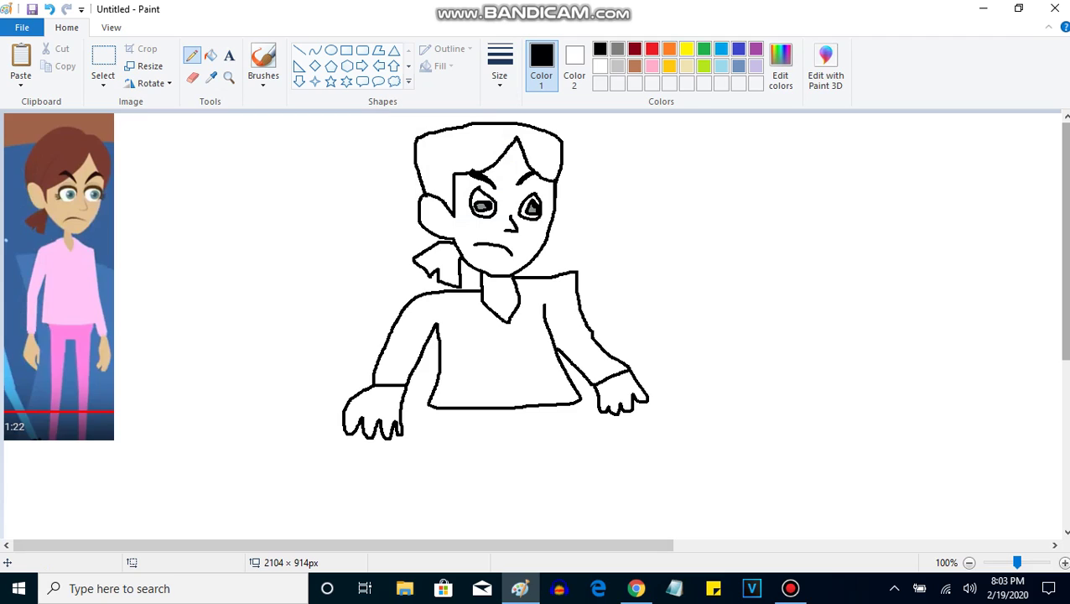
pyautogui.moveTo(1065, 241); pyautogui.dragTo(1065, 353)
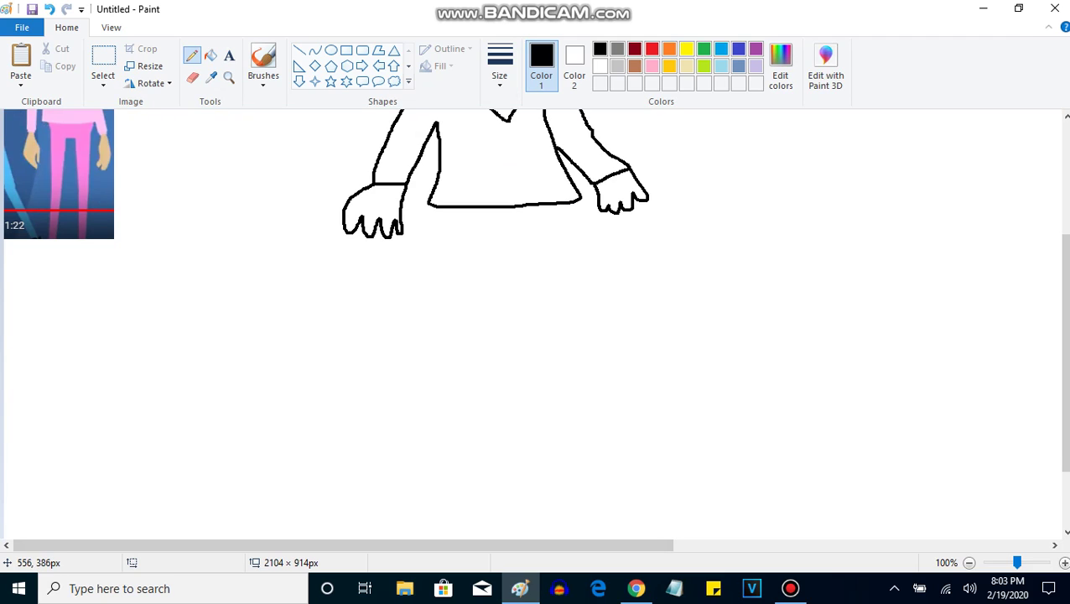
pyautogui.moveTo(427, 203)
pyautogui.mouseDown()
pyautogui.moveTo(458, 247)
pyautogui.moveTo(454, 443)
pyautogui.mouseUp()
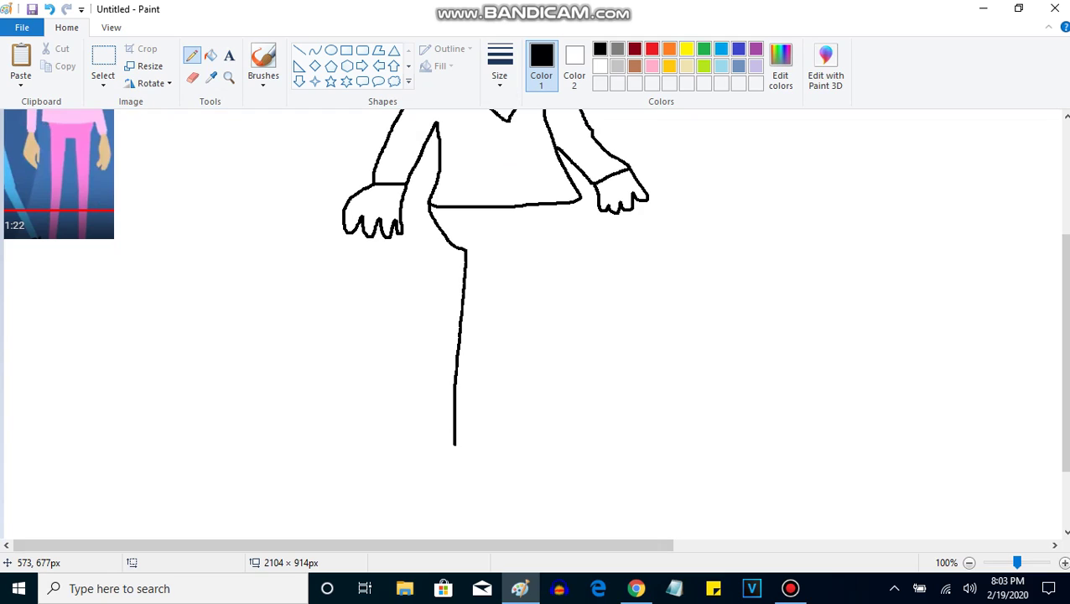
pyautogui.moveTo(499, 264); pyautogui.dragTo(525, 453)
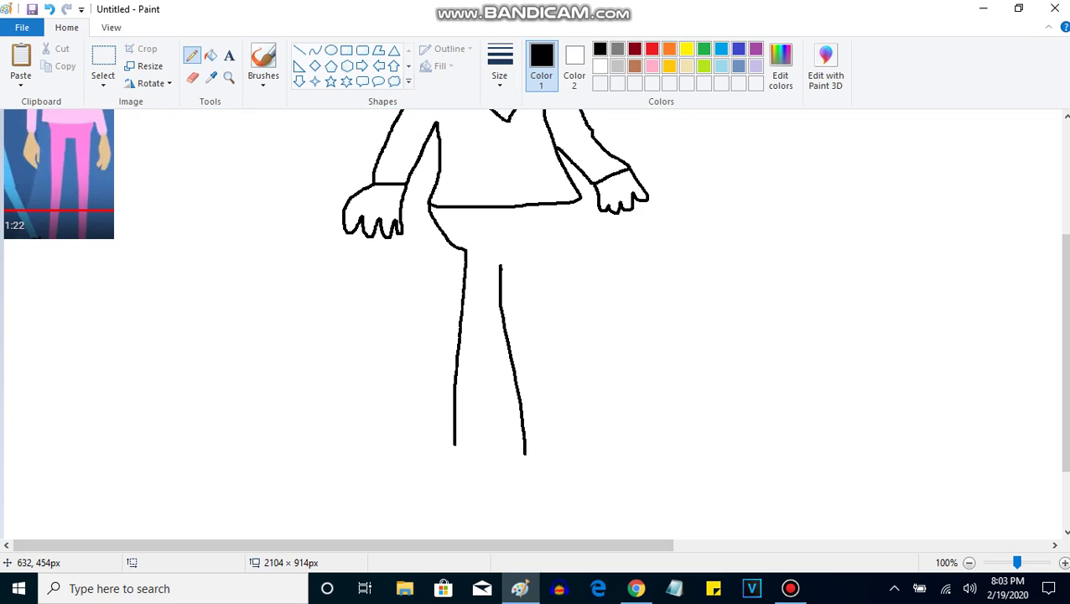
pyautogui.moveTo(499, 266)
pyautogui.mouseDown()
pyautogui.moveTo(575, 262)
pyautogui.moveTo(623, 460)
pyautogui.mouseUp()
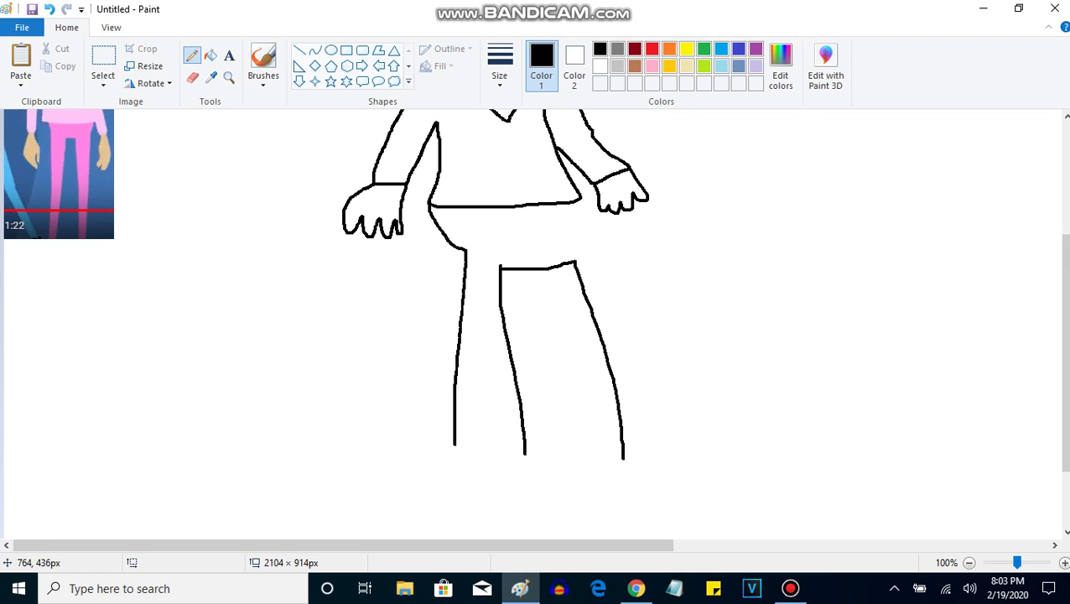
pyautogui.moveTo(604, 254); pyautogui.dragTo(662, 417)
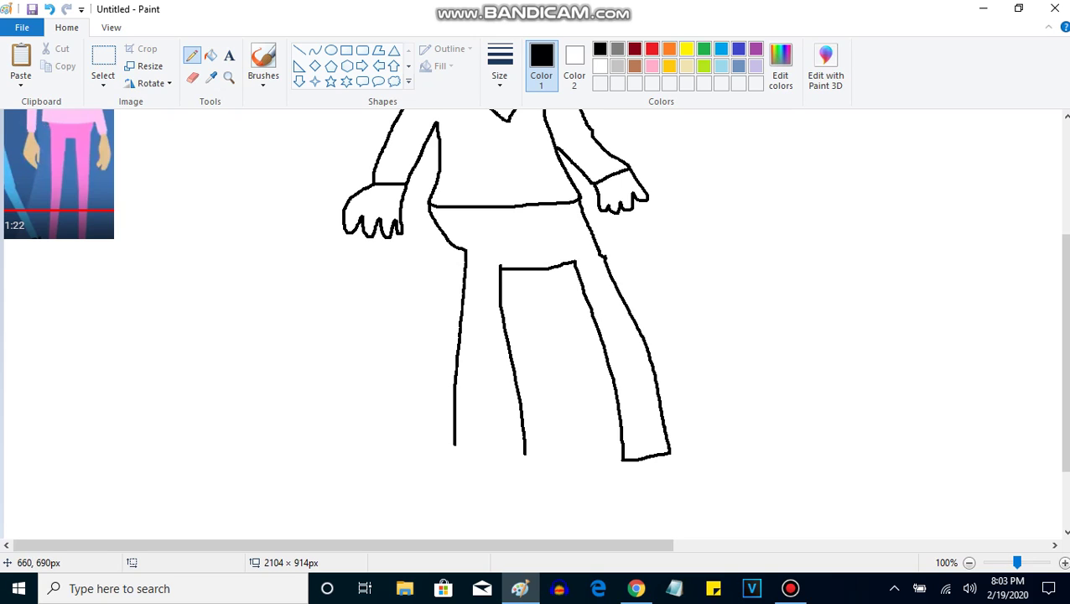
# Close the open trouser hem and draw a shoe with an inner line below each leg.
pyautogui.moveTo(508, 457)
pyautogui.mouseDown()
pyautogui.moveTo(462, 455)
pyautogui.moveTo(454, 444)
pyautogui.moveTo(452, 462)
pyautogui.moveTo(470, 506)
pyautogui.moveTo(492, 519)
pyautogui.moveTo(532, 508)
pyautogui.mouseUp()
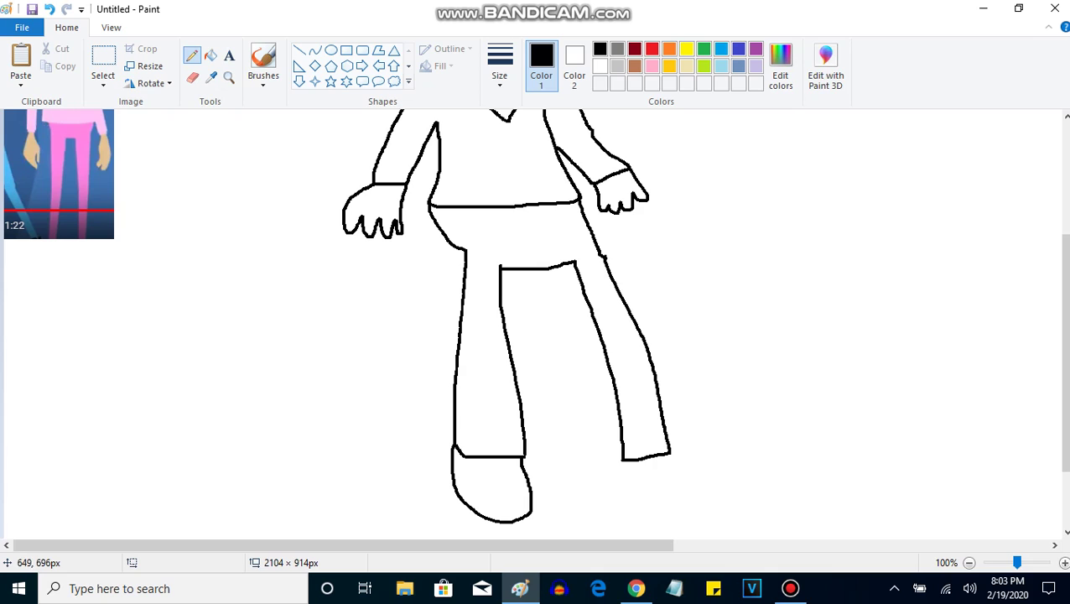
pyautogui.moveTo(513, 457); pyautogui.dragTo(510, 502)
pyautogui.moveTo(621, 459)
pyautogui.mouseDown()
pyautogui.moveTo(646, 504)
pyautogui.moveTo(691, 508)
pyautogui.moveTo(669, 456)
pyautogui.moveTo(665, 488)
pyautogui.mouseUp()
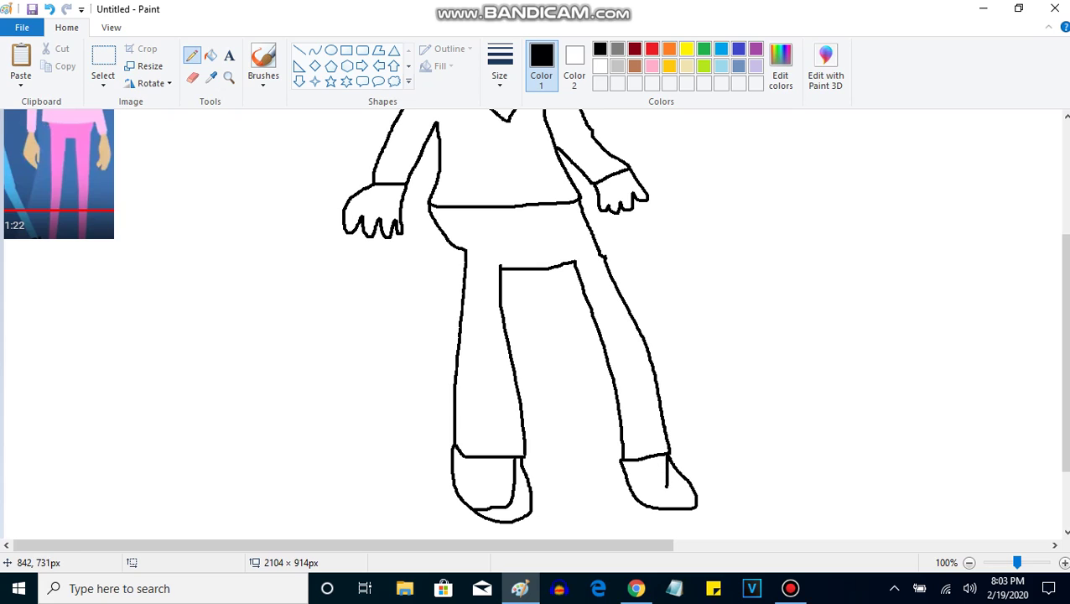
# Fill the hair and ponytail with the brown sampled from the reference character's hair.
pyautogui.moveTo(1065, 293); pyautogui.dragTo(1063, 182)
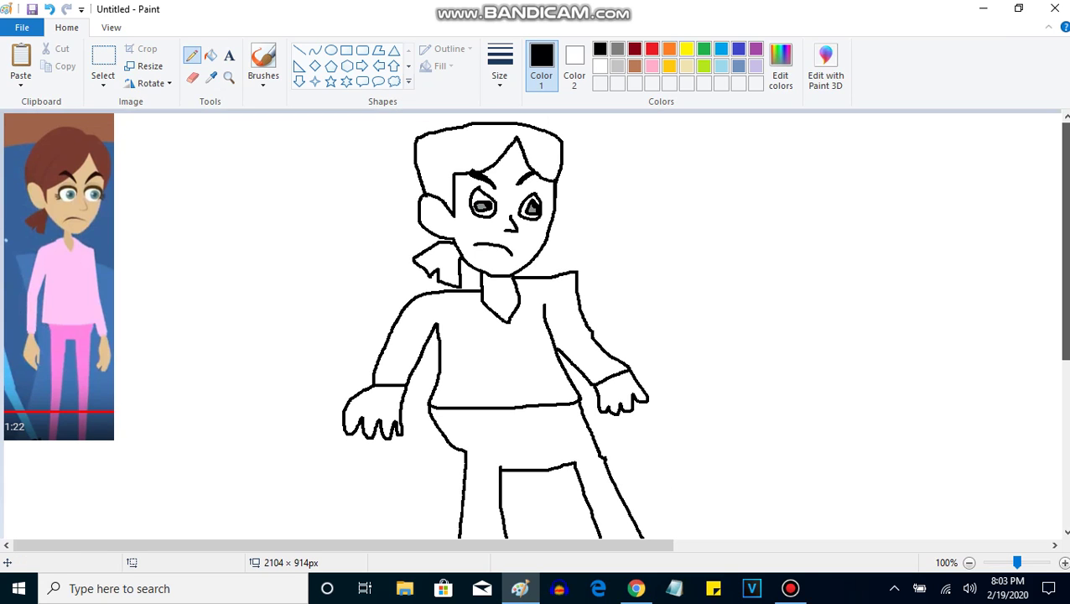
pyautogui.click(210, 77)
pyautogui.click(68, 148)
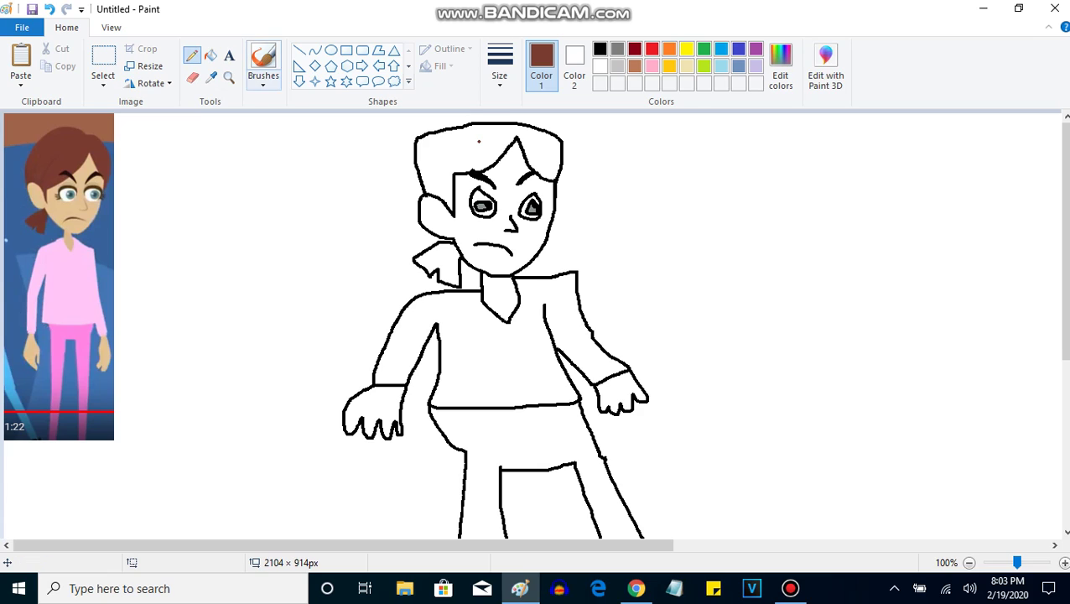
pyautogui.click(211, 55)
pyautogui.click(482, 149)
pyautogui.click(439, 256)
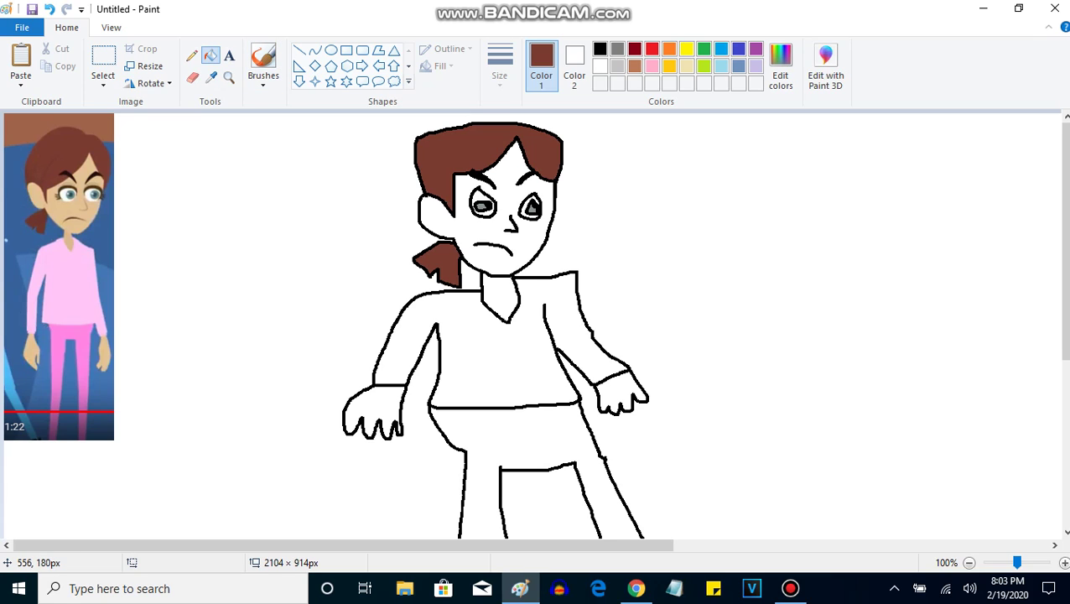
# Fill both hands, the face and the neck with the tan skin tone sampled from the reference character.
pyautogui.click(210, 77)
pyautogui.click(71, 214)
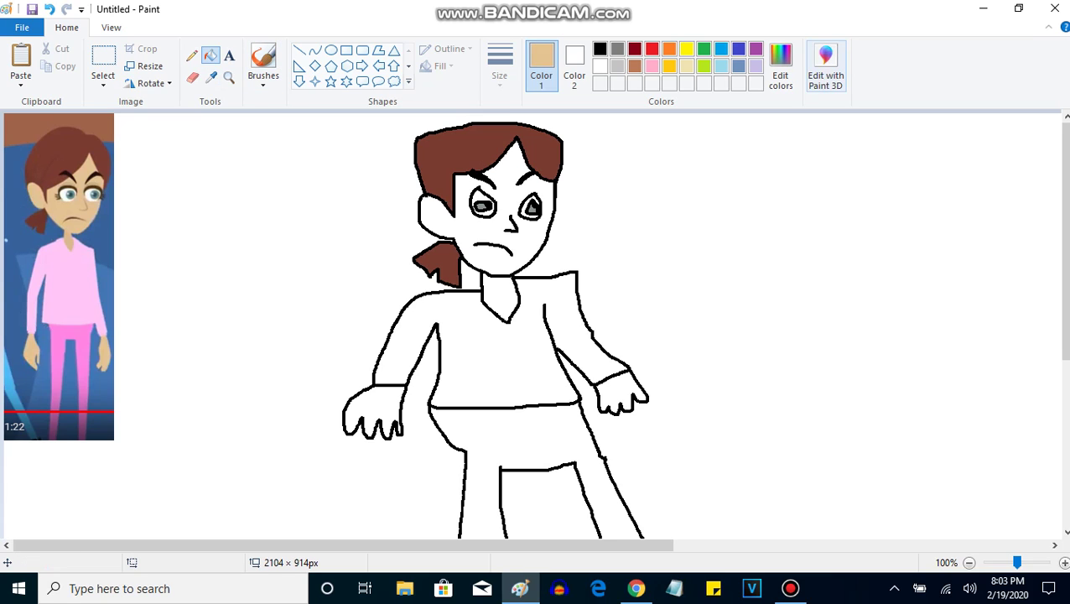
pyautogui.click(781, 67)
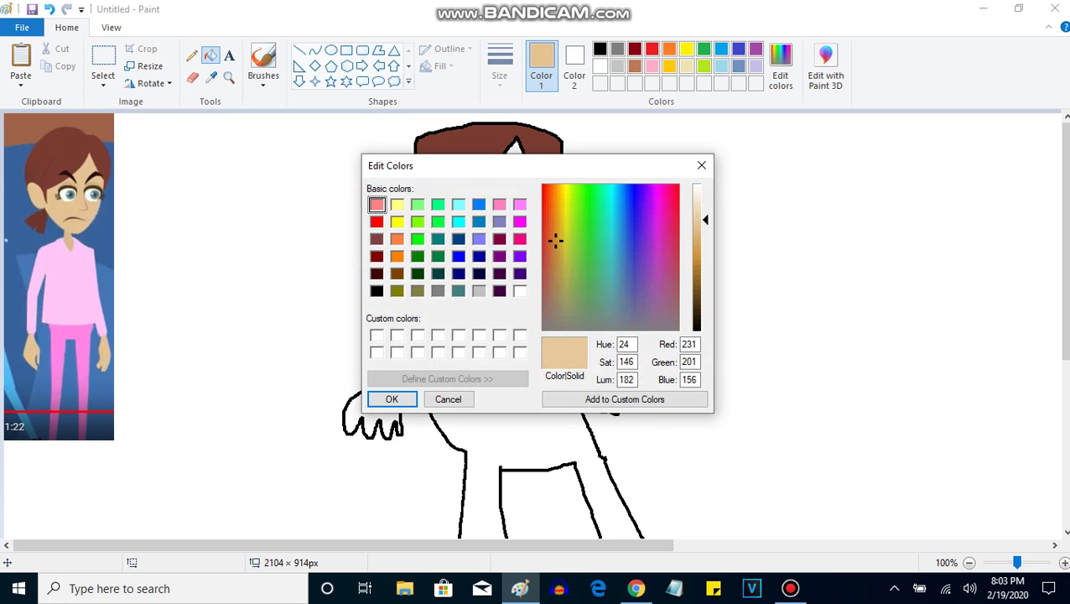
pyautogui.click(391, 399)
pyautogui.click(373, 409)
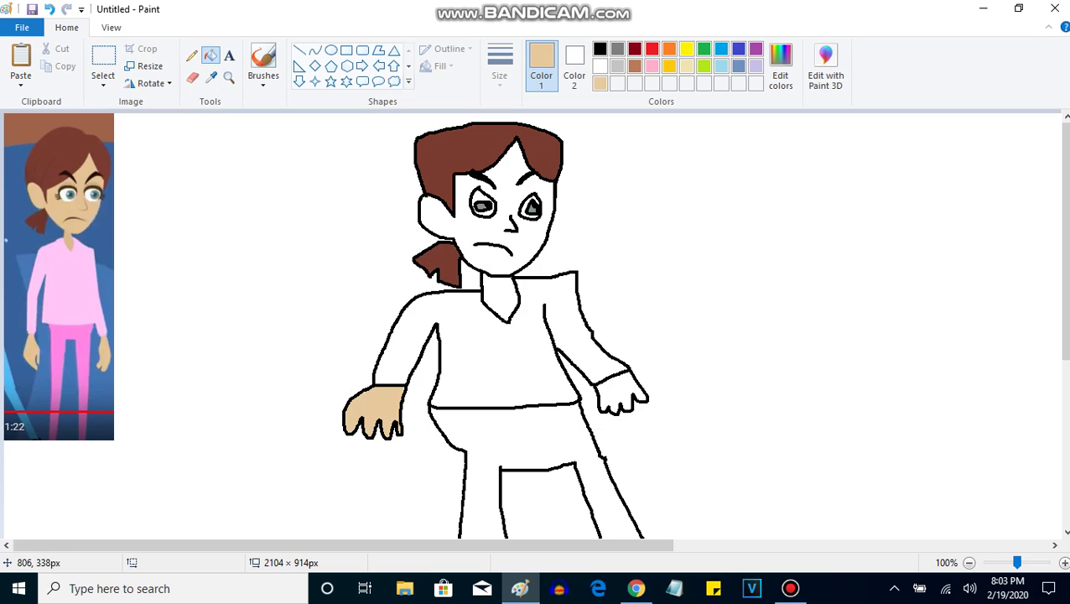
pyautogui.click(620, 394)
pyautogui.click(503, 251)
pyautogui.click(500, 295)
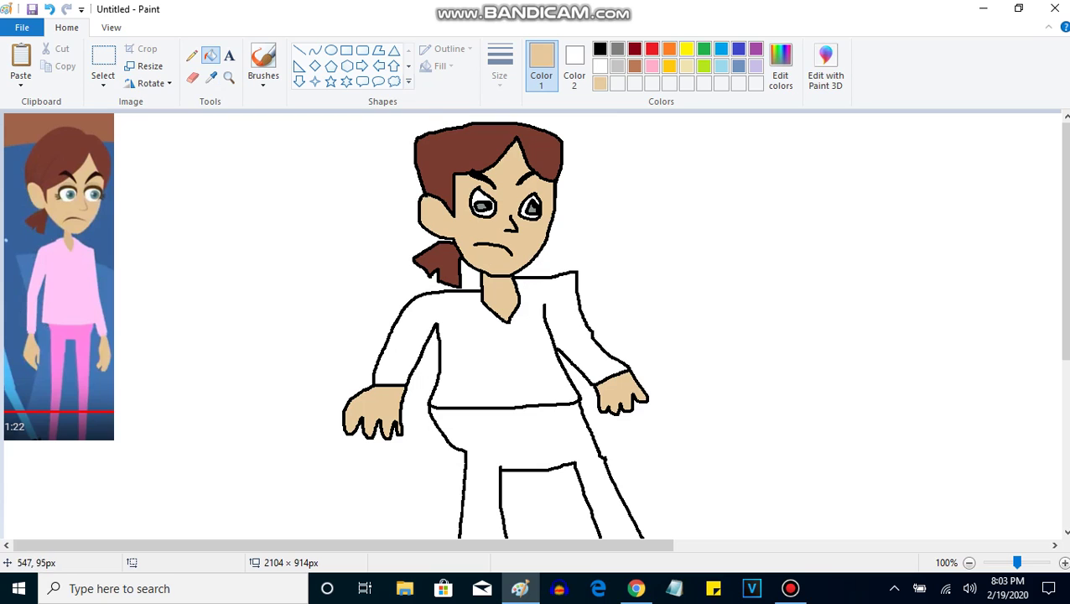
# Fill the shirt and sleeves with the light pink sampled from the reference character's shirt.
pyautogui.moveTo(1065, 243)
pyautogui.mouseDown()
pyautogui.moveTo(1066, 407)
pyautogui.moveTo(1066, 325)
pyautogui.mouseUp()
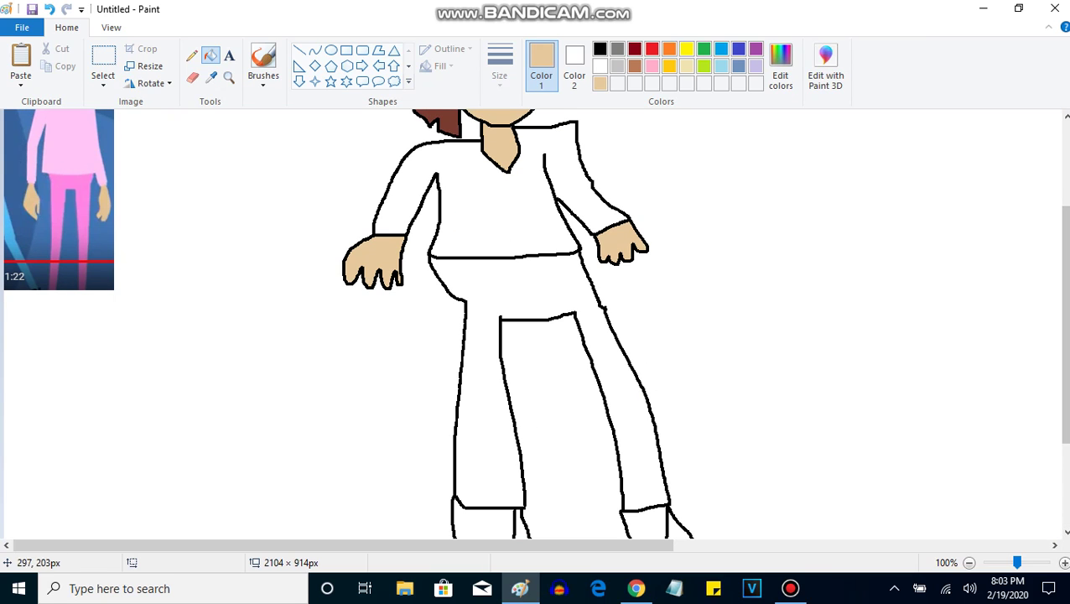
pyautogui.click(211, 77)
pyautogui.click(72, 146)
pyautogui.click(488, 187)
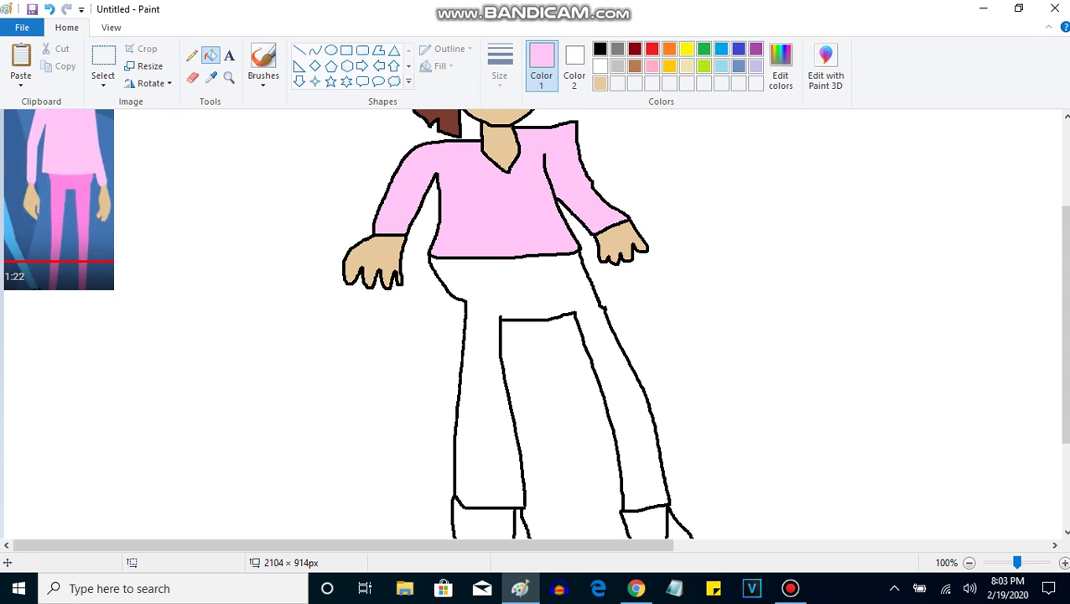
# Fill the trousers with a slightly deepened custom version of the pink sampled from the reference character's trousers.
pyautogui.click(211, 77)
pyautogui.click(82, 182)
pyautogui.click(211, 77)
pyautogui.click(78, 182)
pyautogui.click(779, 67)
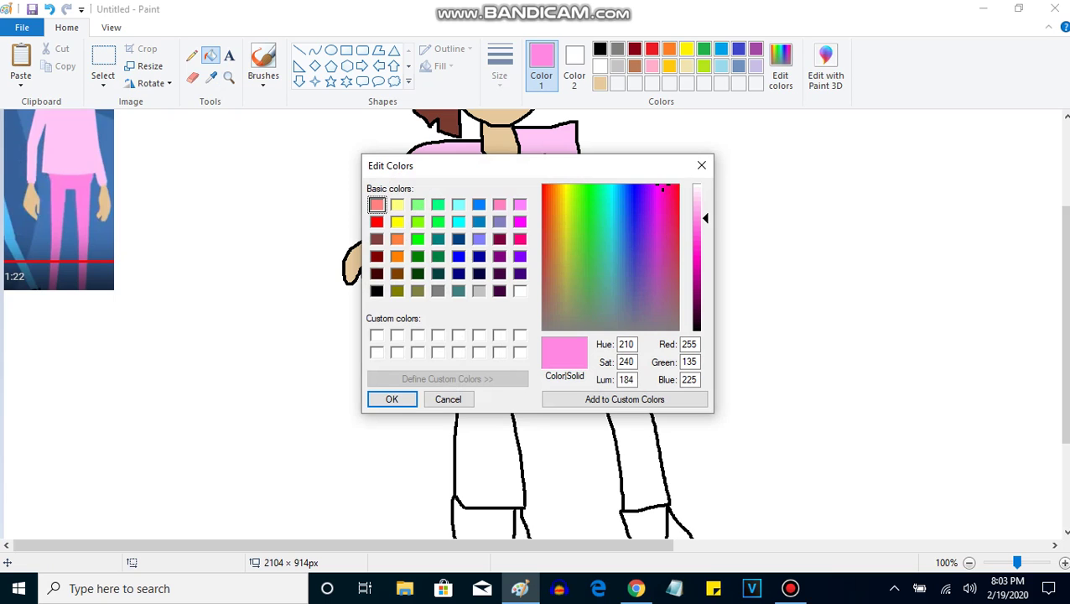
pyautogui.click(392, 399)
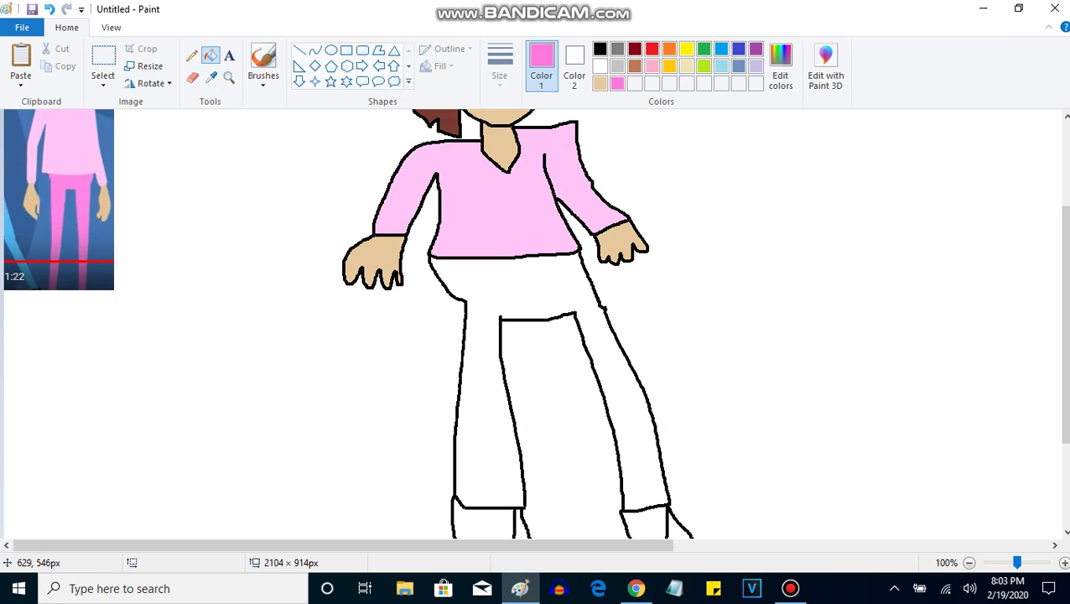
pyautogui.click(519, 405)
# Darken the trouser pink into a custom deep magenta and fill the toe part of both shoes with it.
pyautogui.click(780, 67)
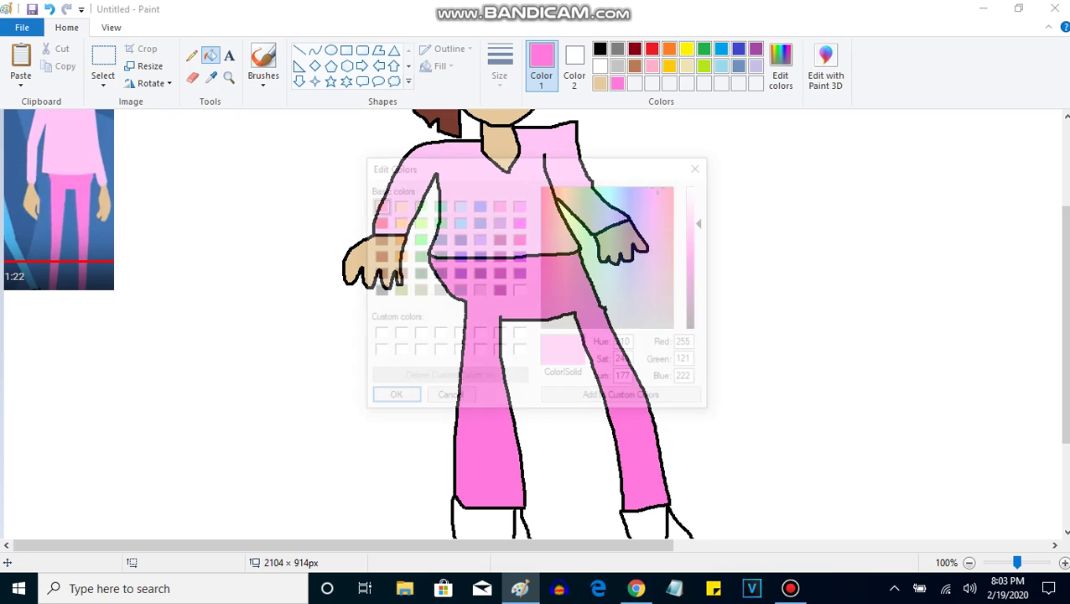
pyautogui.click(696, 285)
pyautogui.click(392, 399)
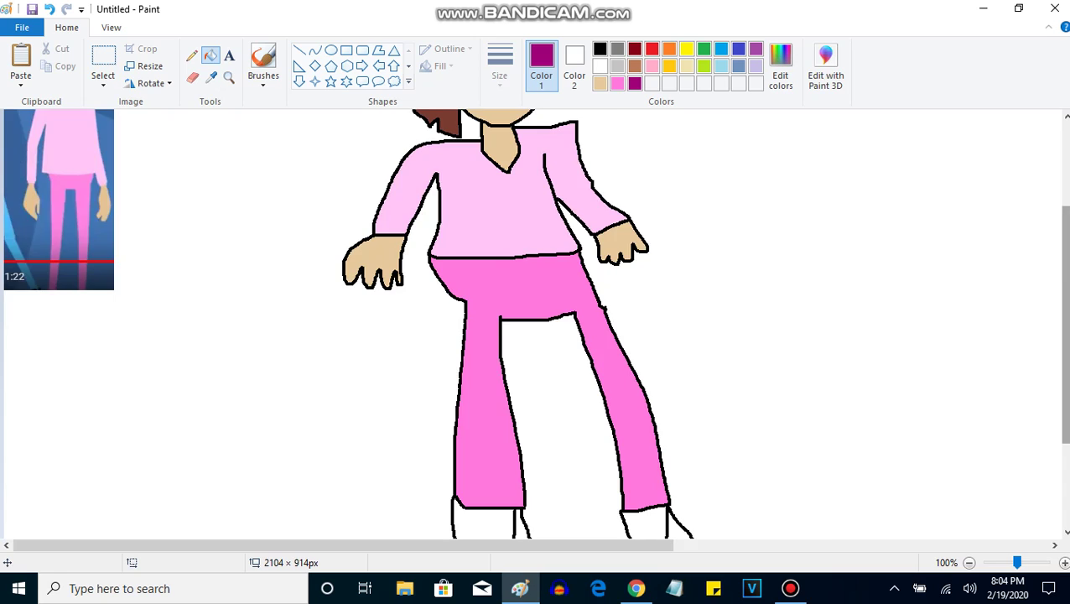
pyautogui.scroll(-3, 536, 335)
pyautogui.click(521, 396)
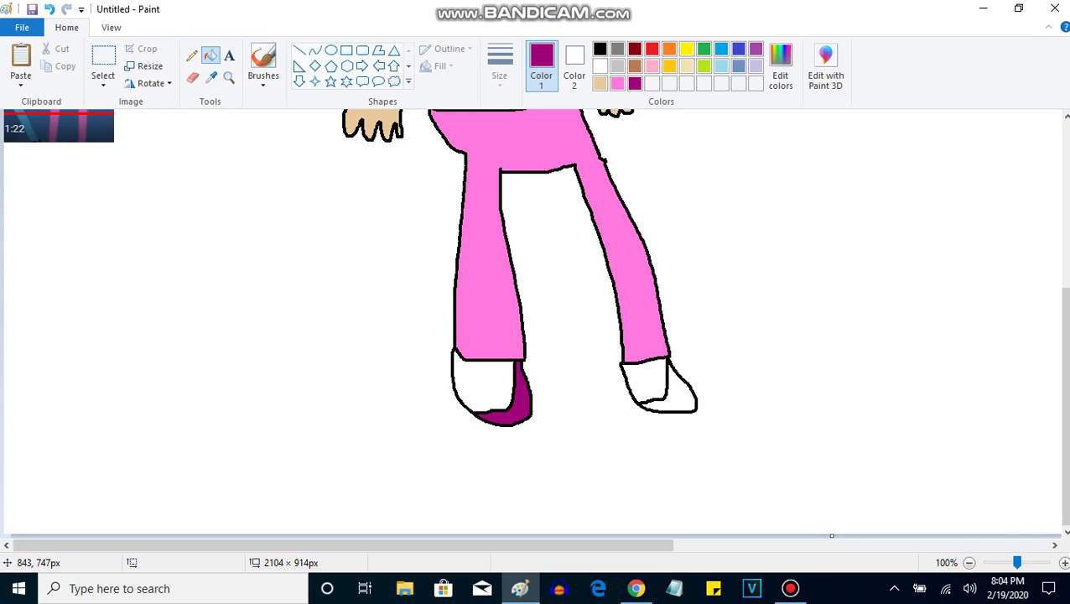
pyautogui.click(670, 388)
# Fill the inner part of both feet with the tan skin tone sampled from the character's hand.
pyautogui.click(210, 77)
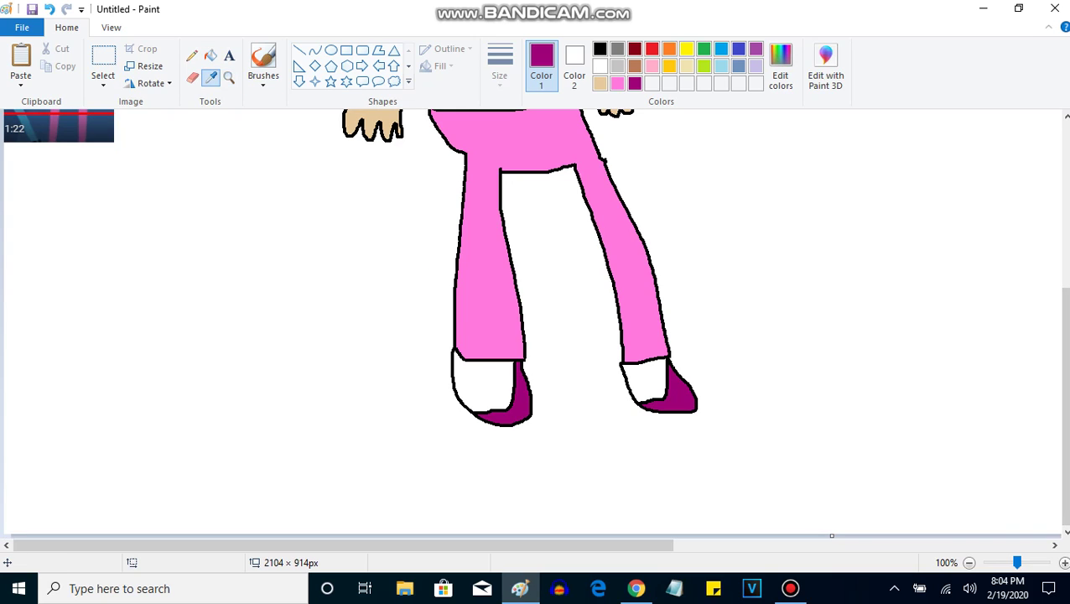
pyautogui.click(373, 125)
pyautogui.click(485, 382)
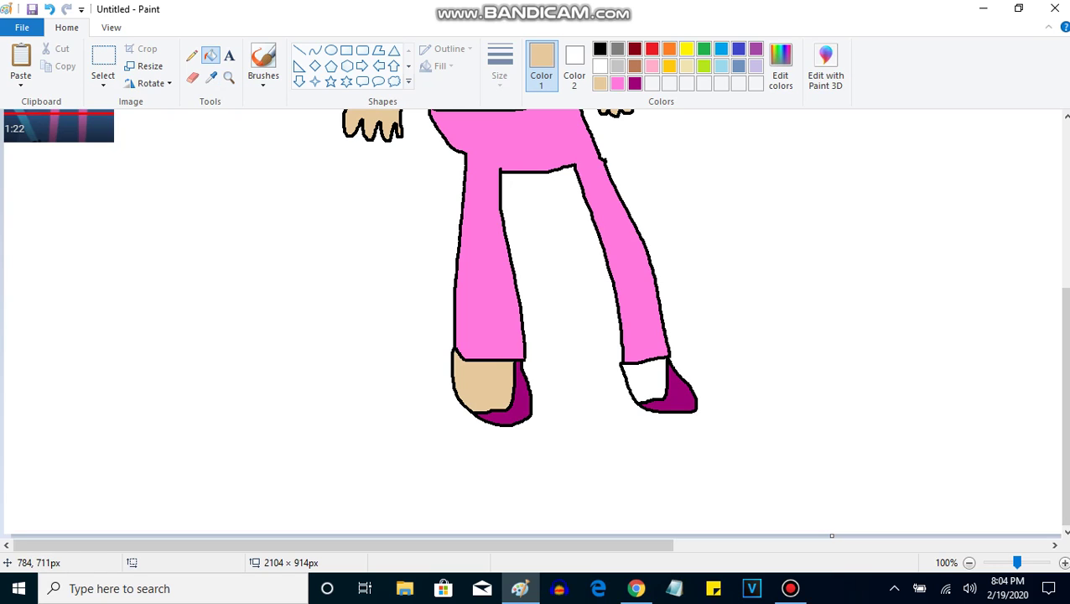
pyautogui.click(660, 376)
# Delete the reference picture and move the drawn character over to the left end of the canvas.
pyautogui.click(229, 77)
pyautogui.click(287, 165)
pyautogui.rightClick(302, 176)
pyautogui.rightClick(322, 189)
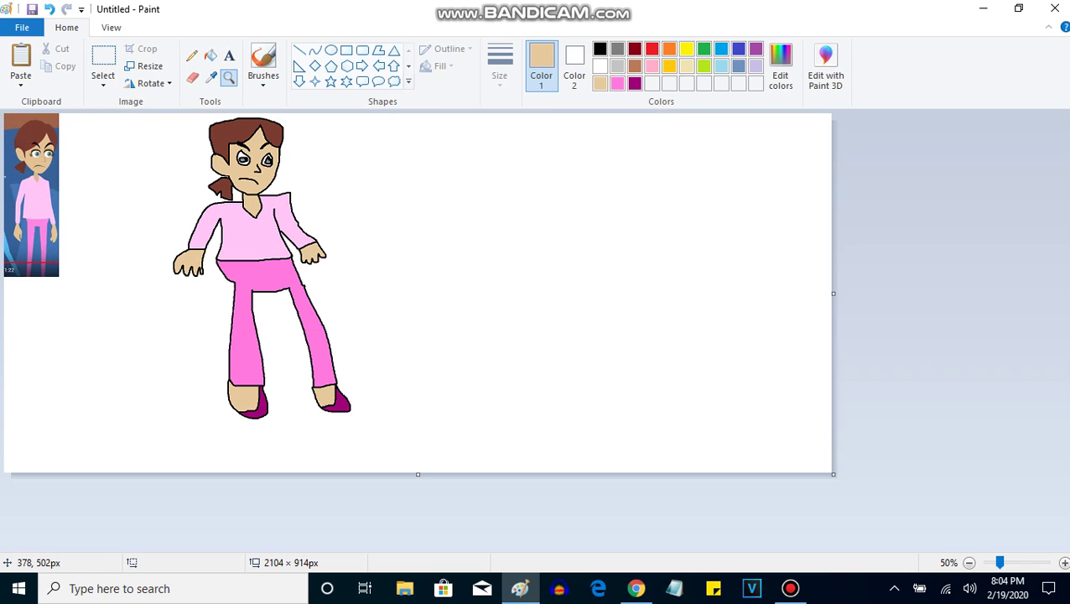
pyautogui.click(103, 63)
pyautogui.moveTo(5, 114); pyautogui.dragTo(104, 290)
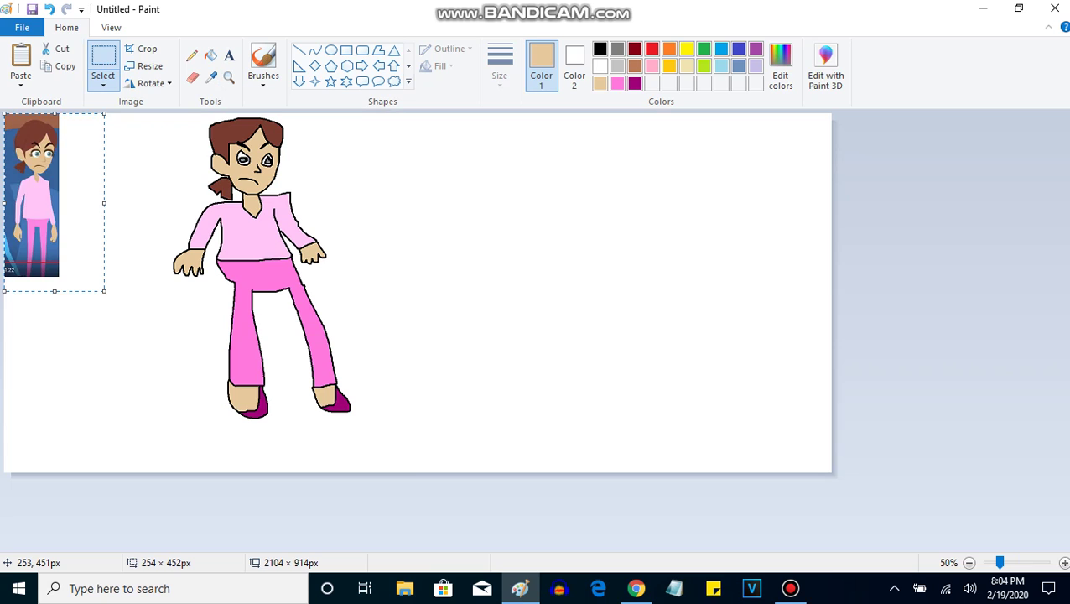
pyautogui.press('Delete')
pyautogui.moveTo(61, 114); pyautogui.dragTo(452, 431)
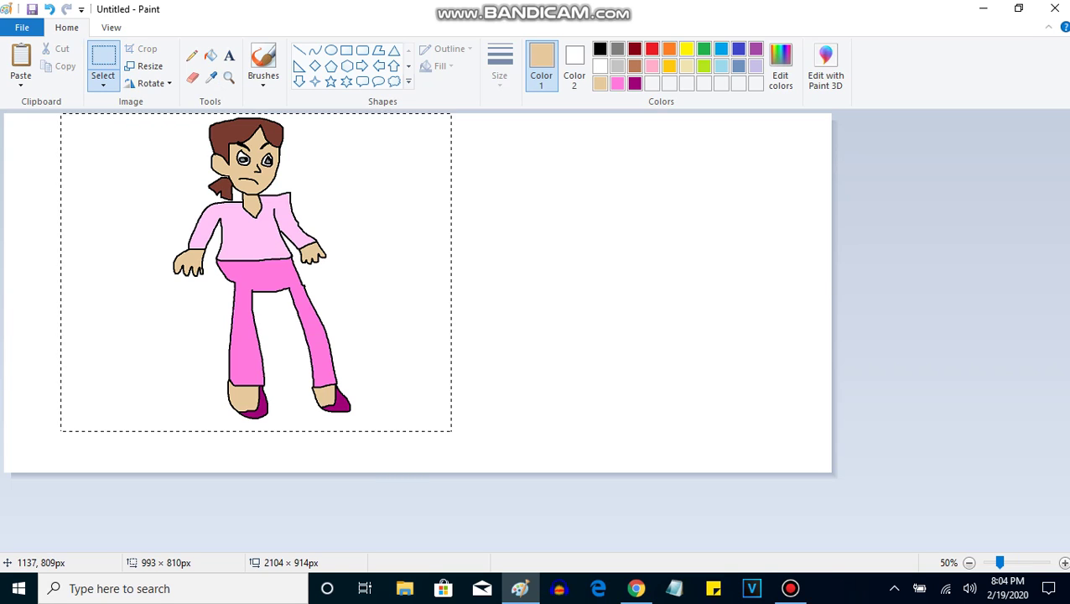
pyautogui.moveTo(259, 220); pyautogui.dragTo(116, 223)
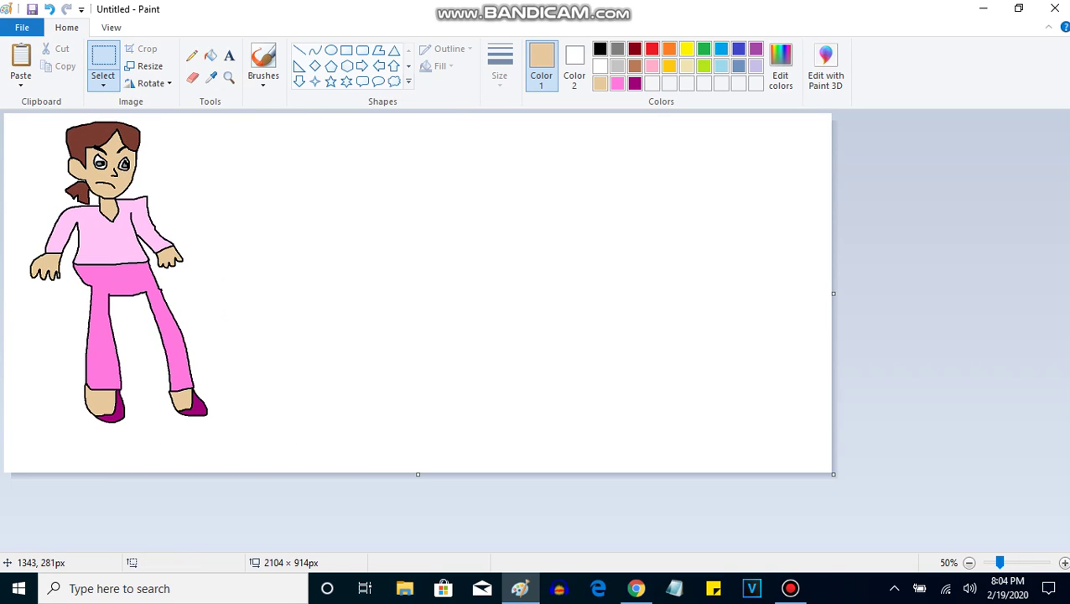
# Fill the white background around the character with the light rose pink from the palette.
pyautogui.click(229, 56)
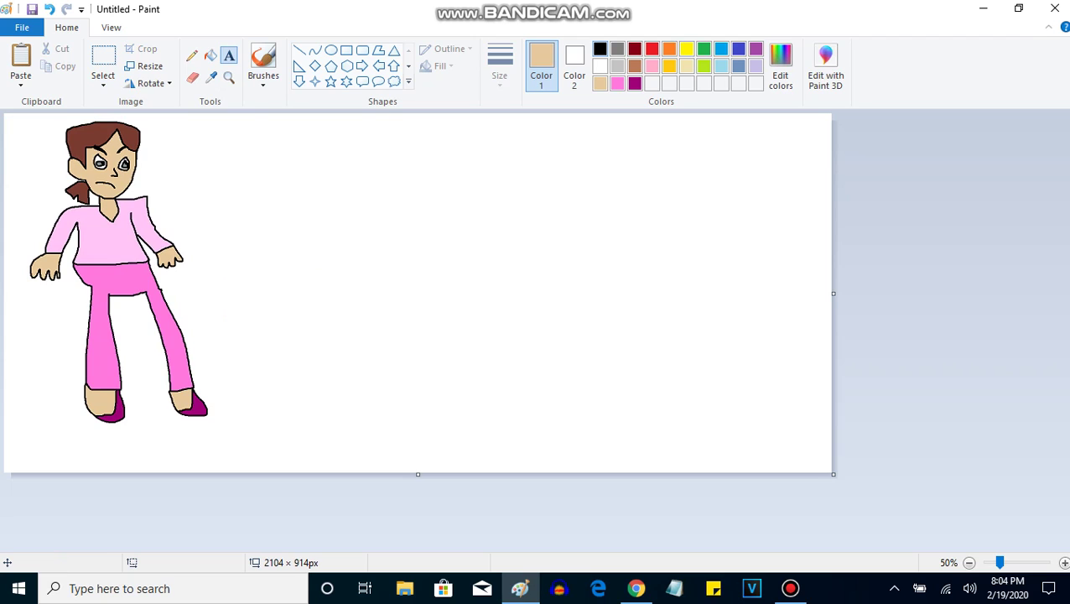
pyautogui.click(211, 55)
pyautogui.click(653, 66)
pyautogui.click(536, 210)
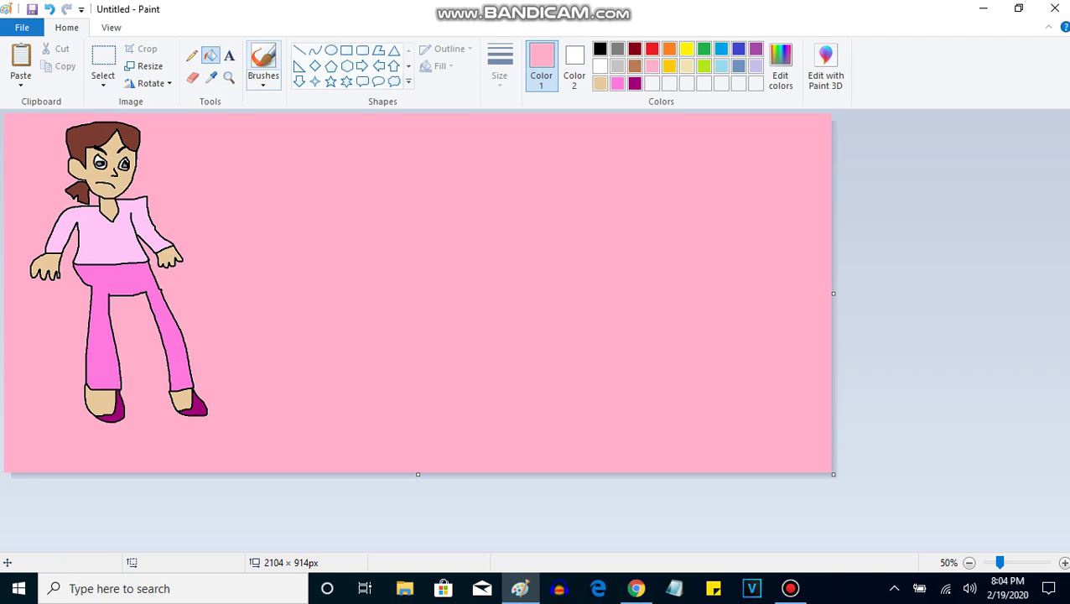
# Create a dark crimson color (166, 0, 54) and place a text box about 1095 × 311 px beside the character.
pyautogui.click(229, 55)
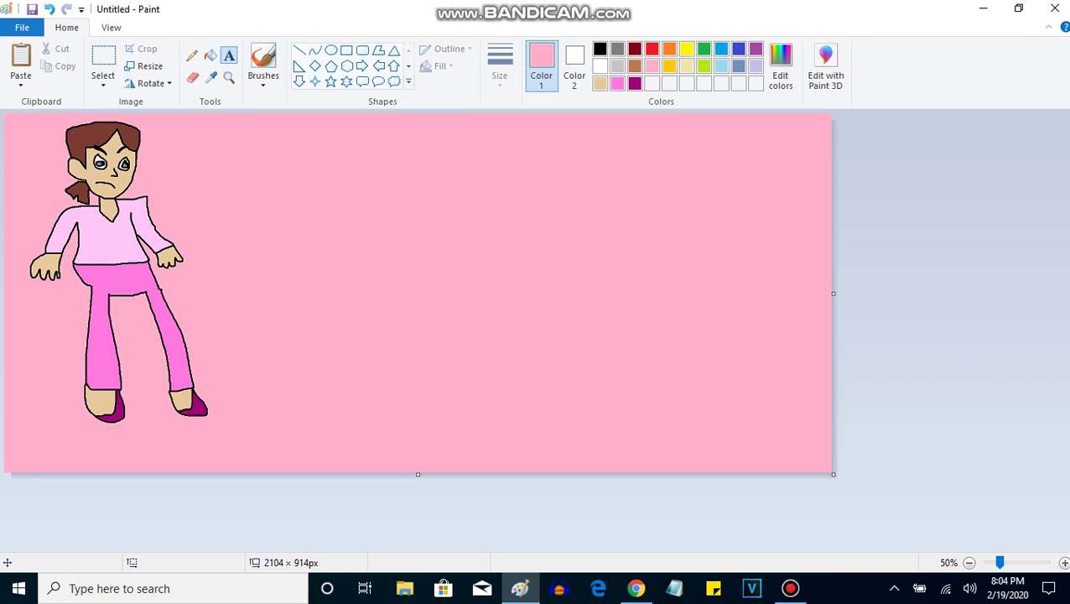
pyautogui.click(781, 67)
pyautogui.click(701, 283)
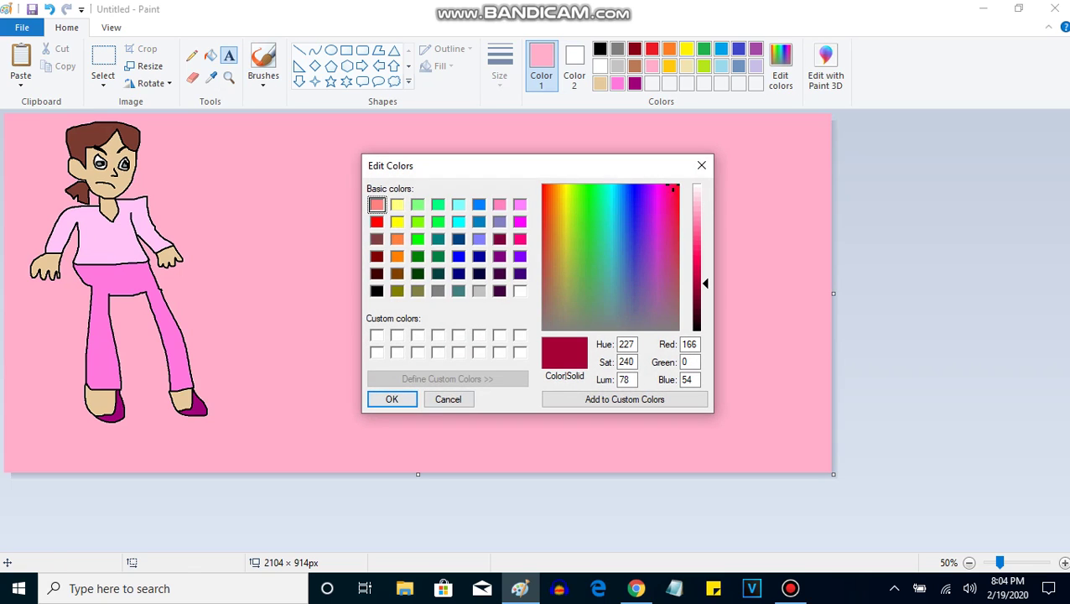
pyautogui.click(391, 400)
pyautogui.moveTo(336, 261); pyautogui.dragTo(771, 386)
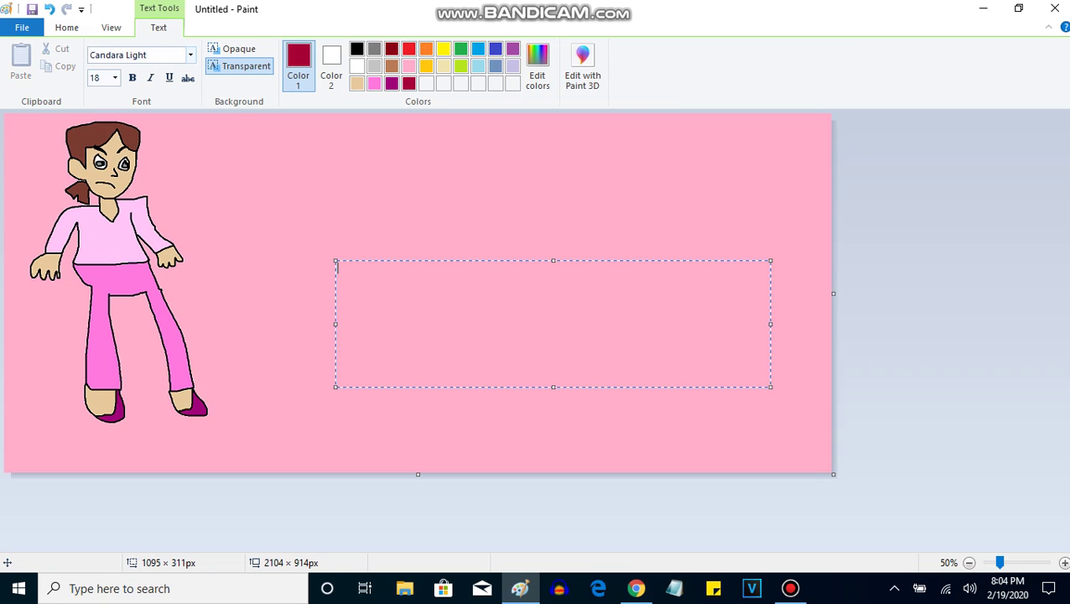
# Set the text box's font to Arial at size 28.
pyautogui.click(190, 55)
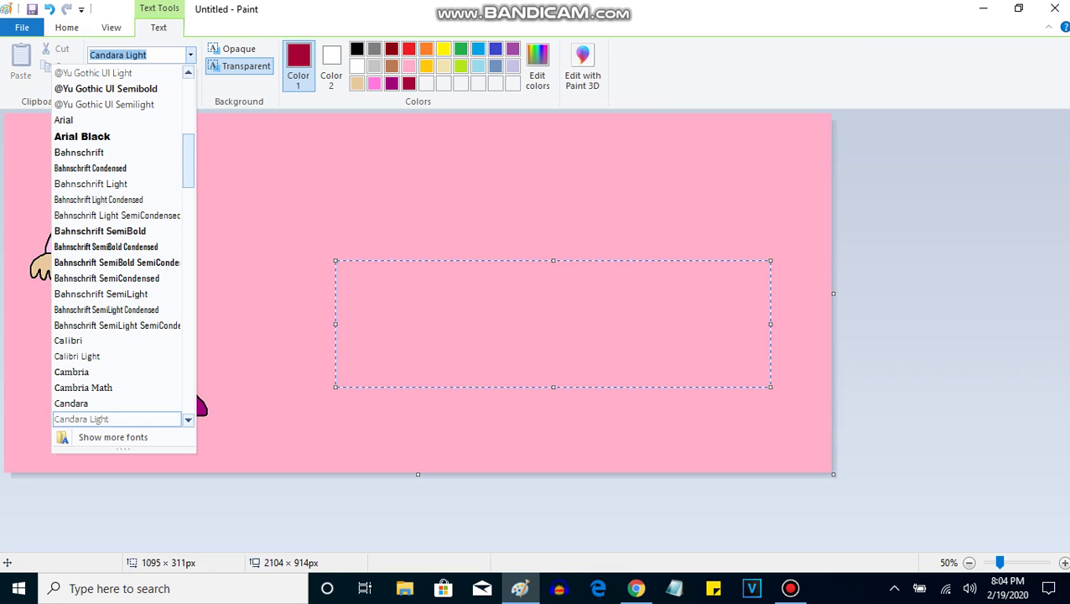
pyautogui.click(63, 120)
pyautogui.click(114, 77)
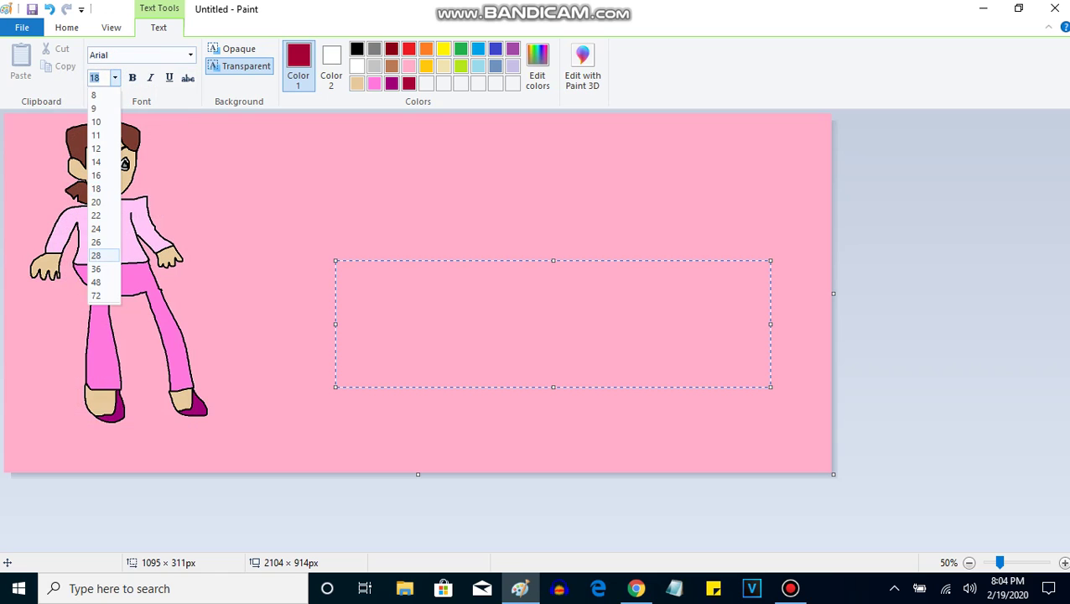
pyautogui.click(95, 254)
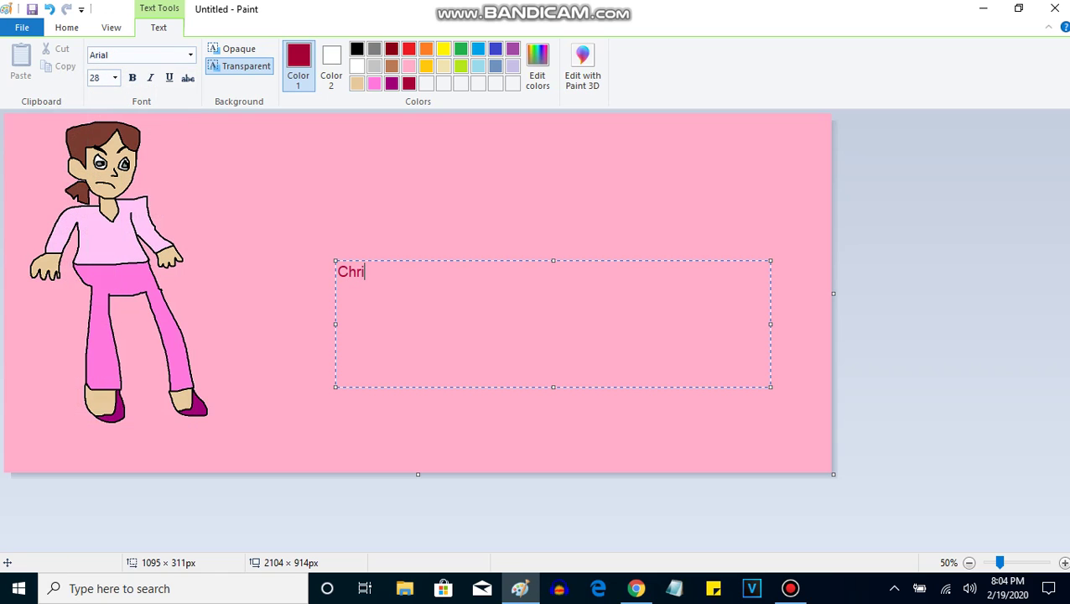
# Enter the caption "Christo's Mom A.K.A Grace" and below it a "Created By" line with the creator's full name and "2020 AUTTP".
pyautogui.write('om A.K')
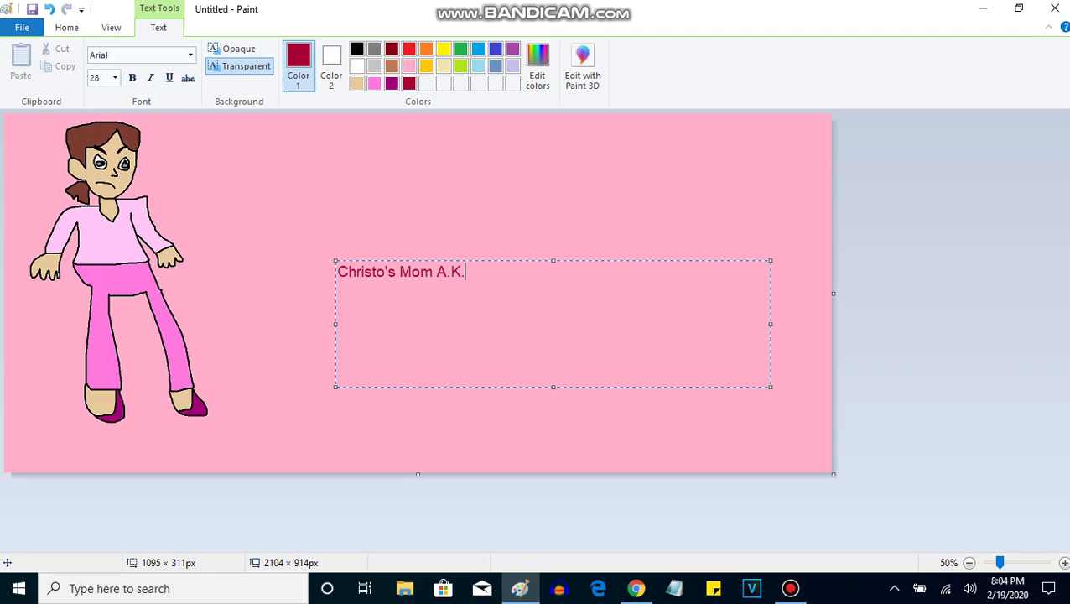
pyautogui.write('.A Grace')
pyautogui.press('Return')
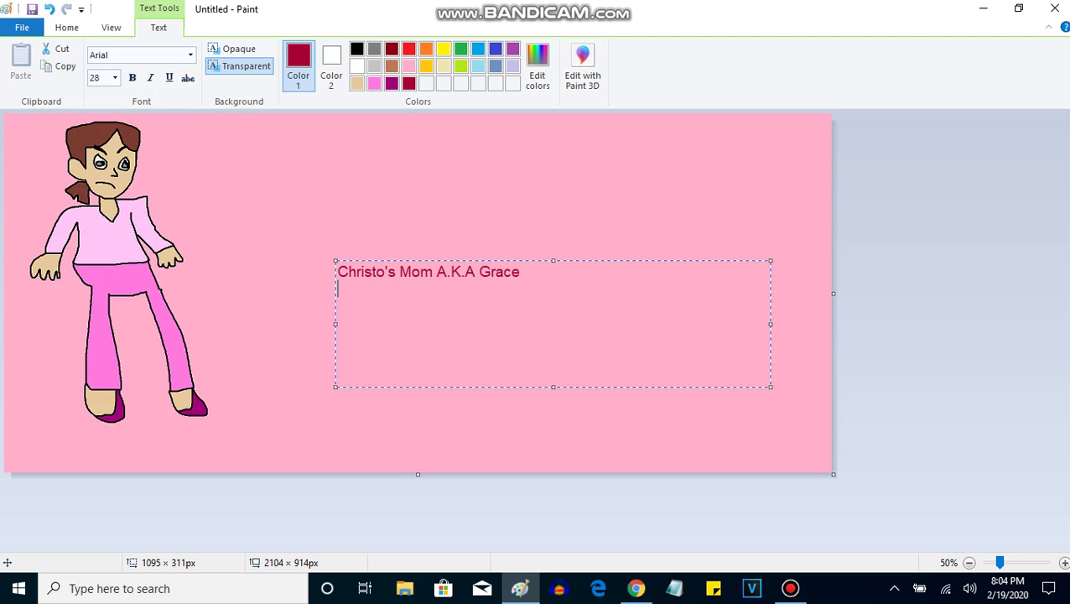
pyautogui.write('Created By Ivan Tor')
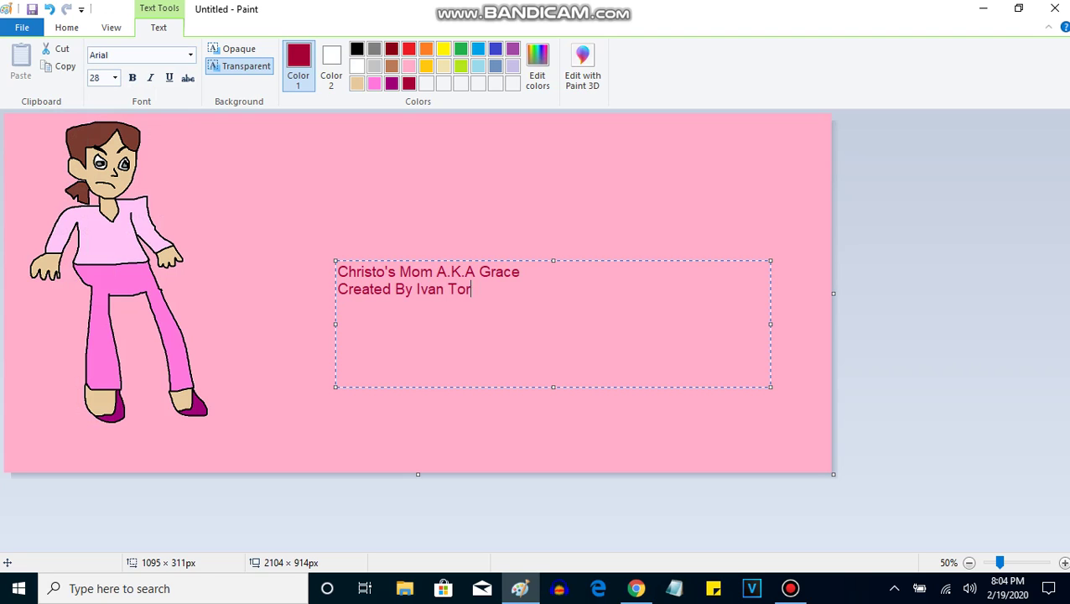
pyautogui.write('res 2020 AUTTP')
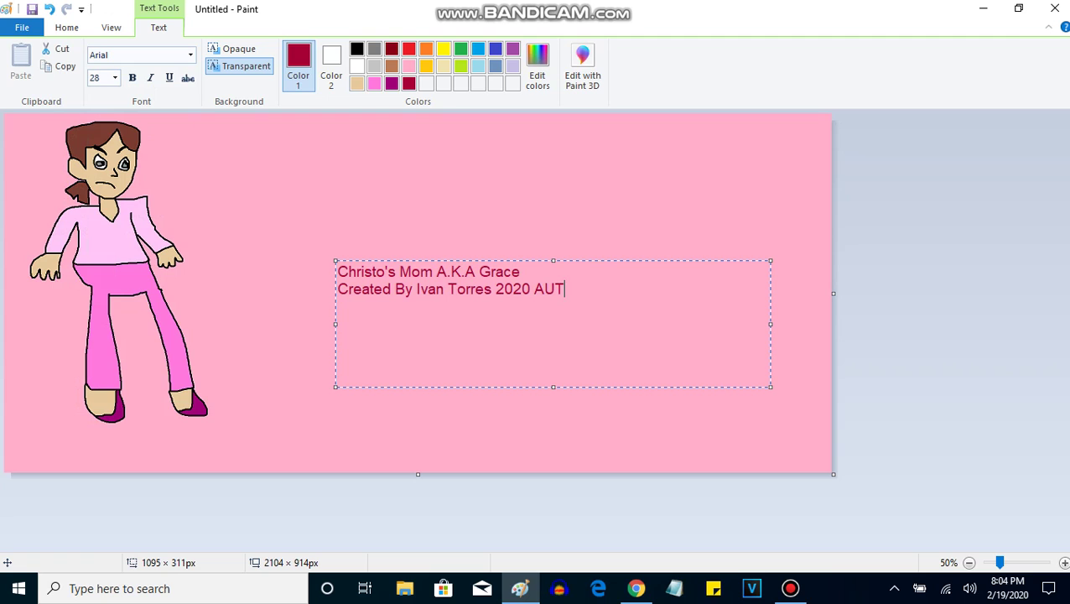
pyautogui.click(273, 203)
# Save the picture in Pictures as the PNG file "Christo's Mom A.K.A Grace" and close the drawing program.
pyautogui.hotkey('ctrl', 'a')
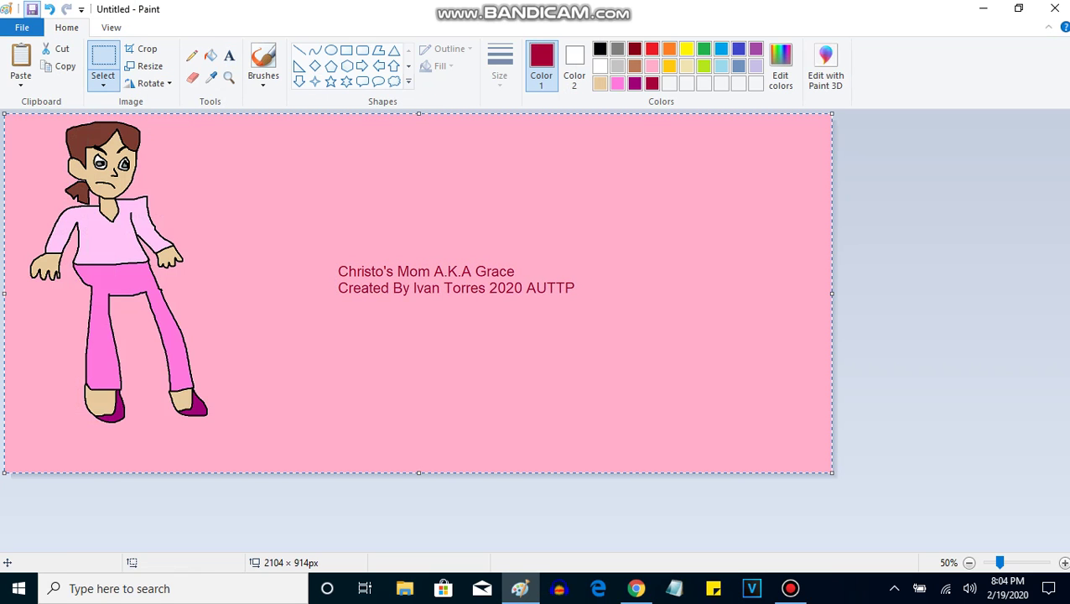
pyautogui.click(31, 9)
pyautogui.write('Chri')
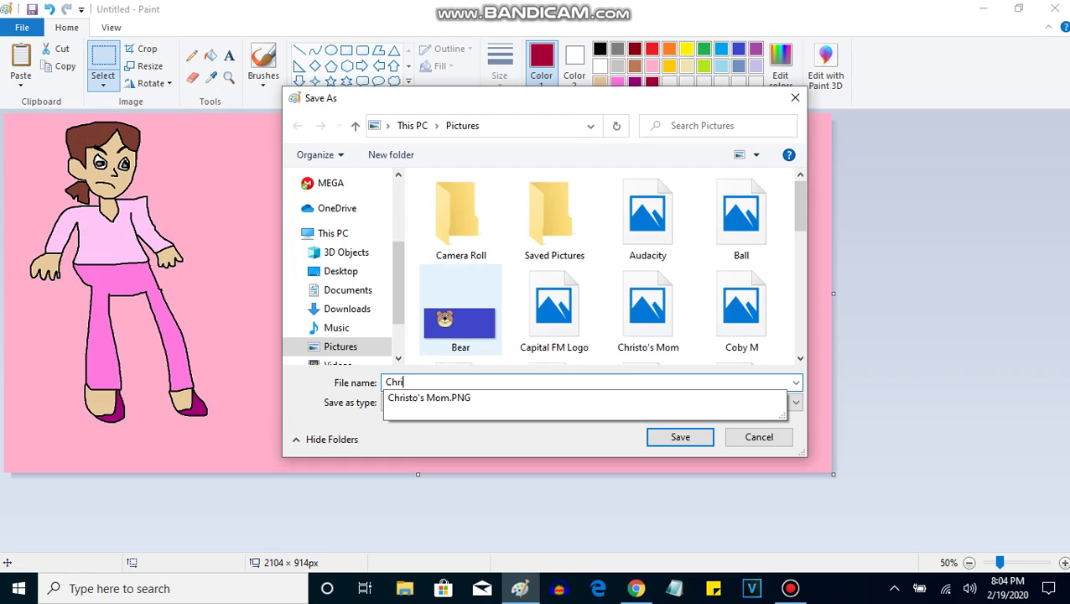
pyautogui.write('sto')
pyautogui.press('Down')
pyautogui.press('BackSpace')
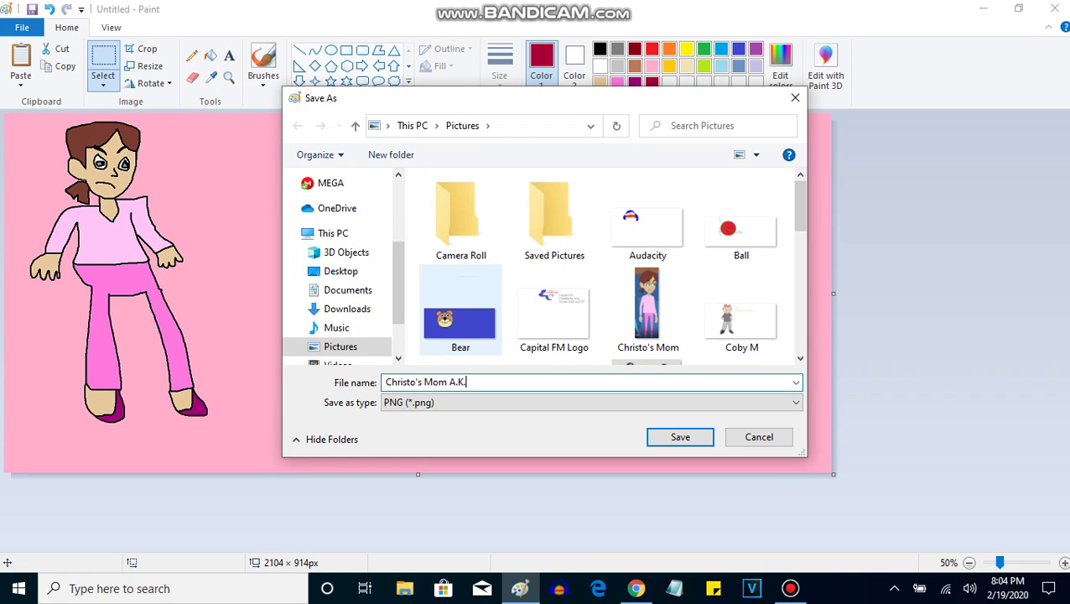
pyautogui.write('A.K.A Grace')
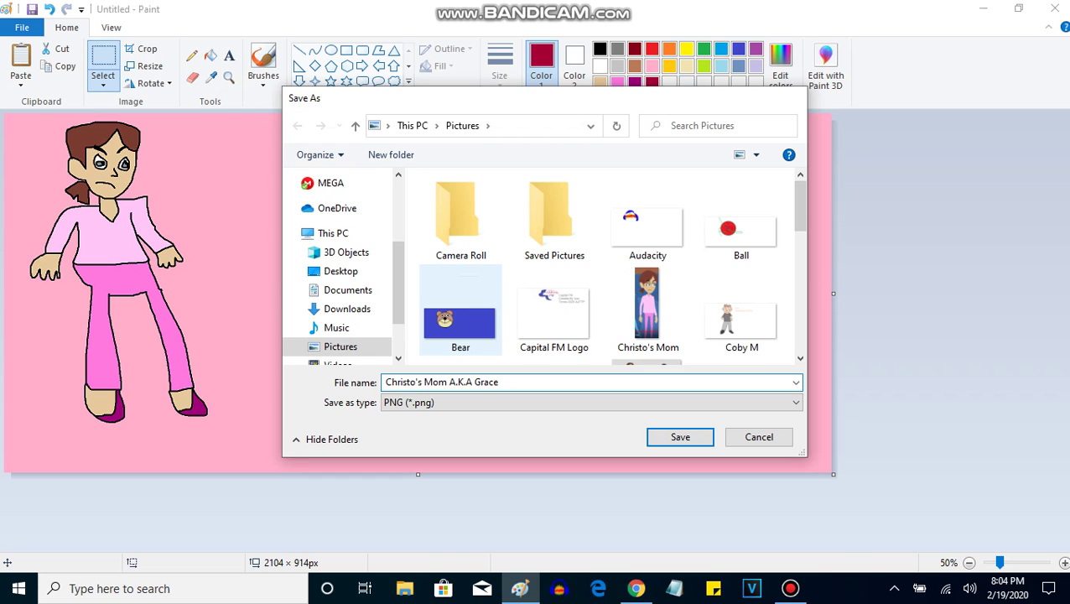
pyautogui.press('Return')
pyautogui.click(1055, 8)
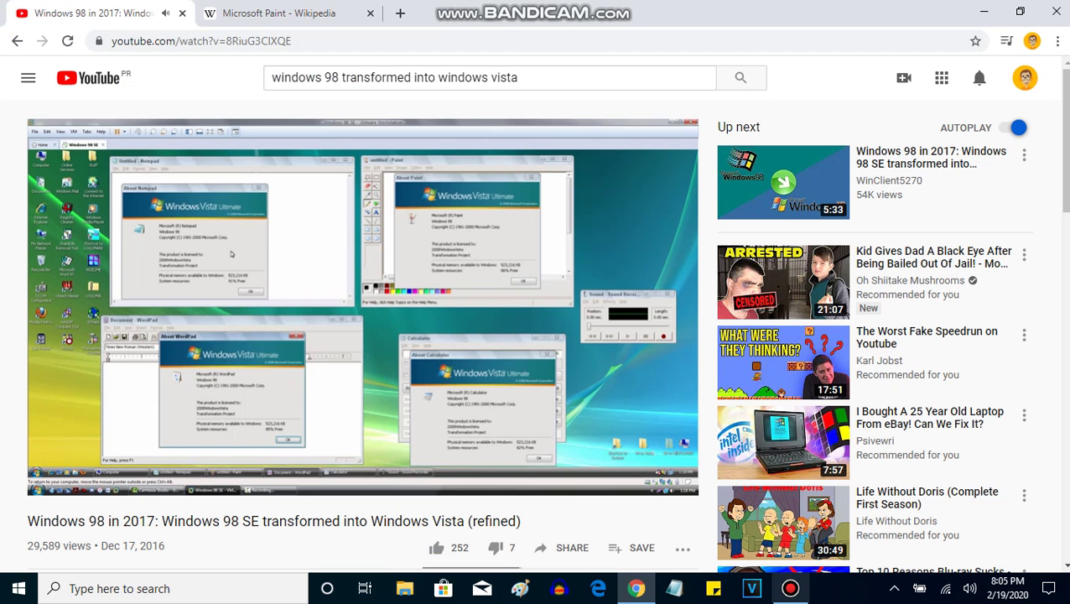